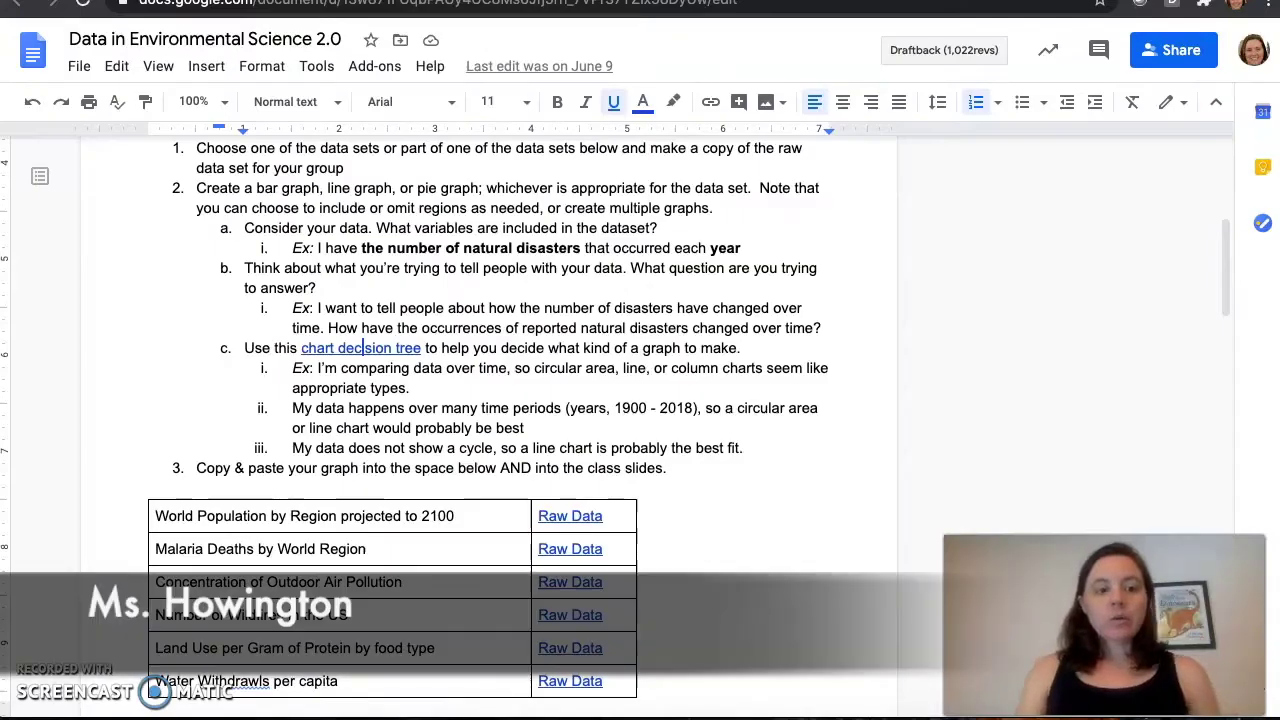
- Read through the assignment introduction and the Part I instructions on choosing and graphing one dataset
scroll(510, 288, up, 5)
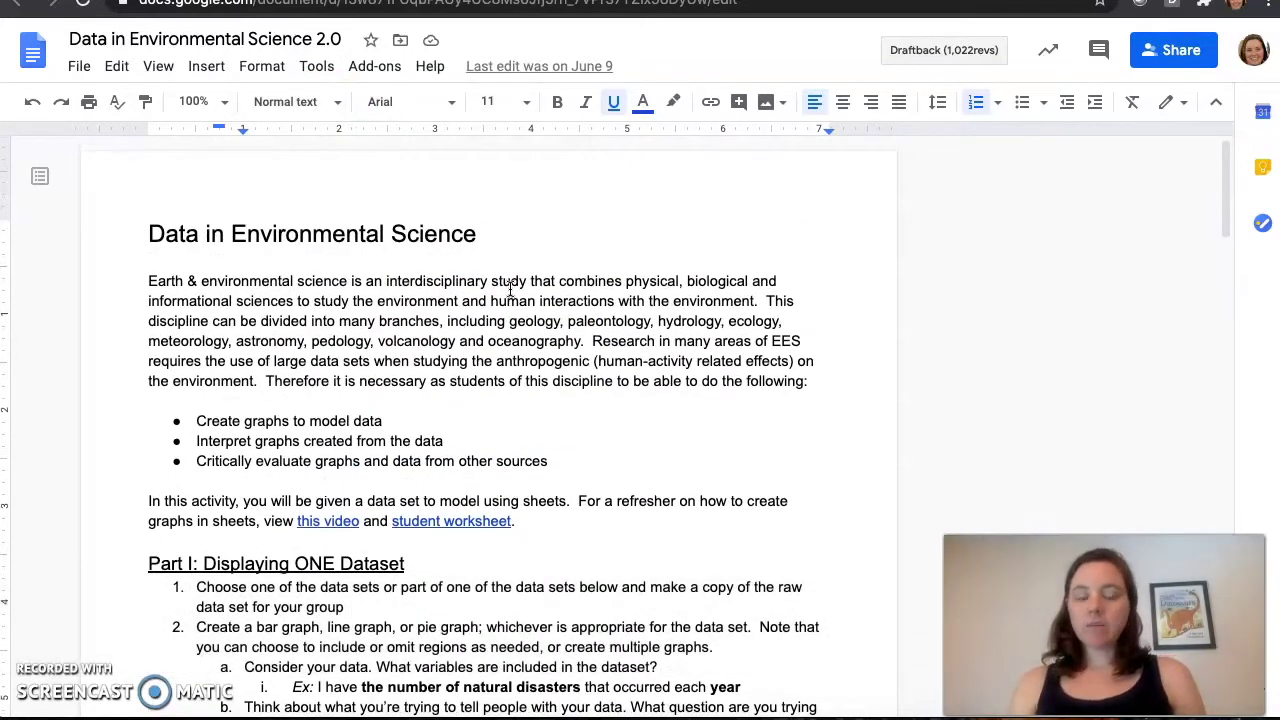
scroll(510, 288, down, 3)
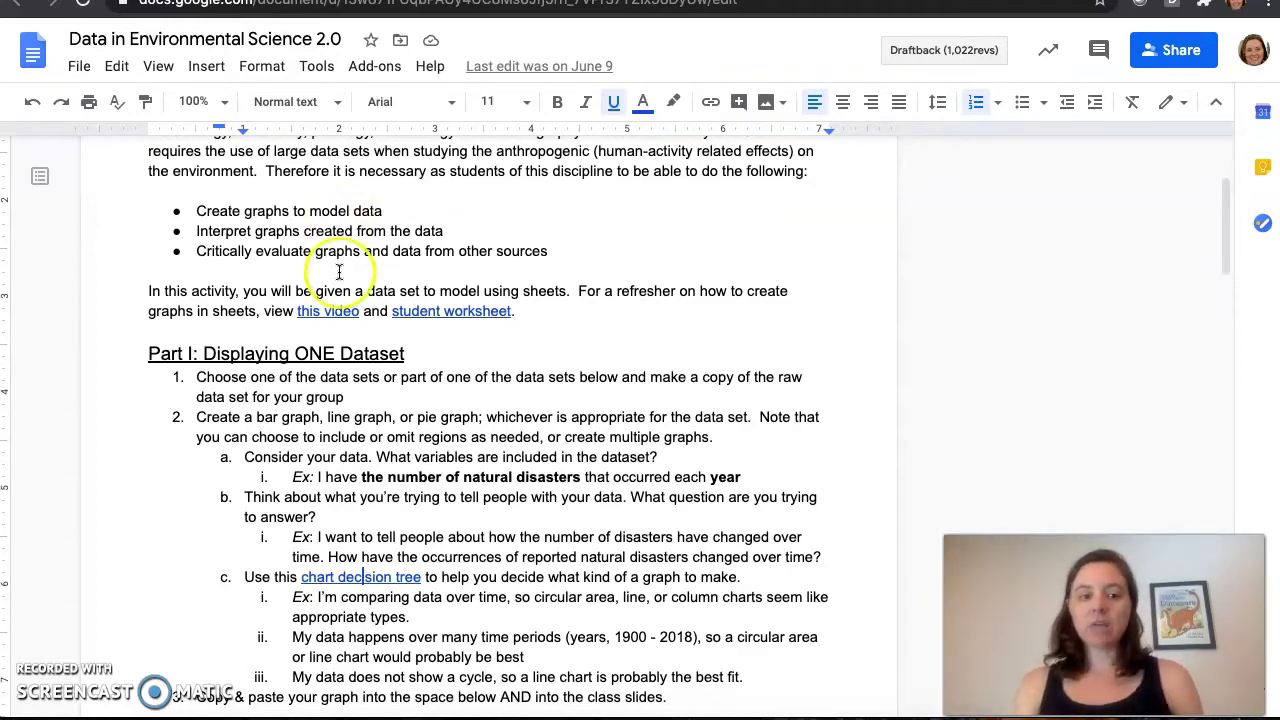
scroll(356, 375, down, 2)
scroll(356, 375, down, 3)
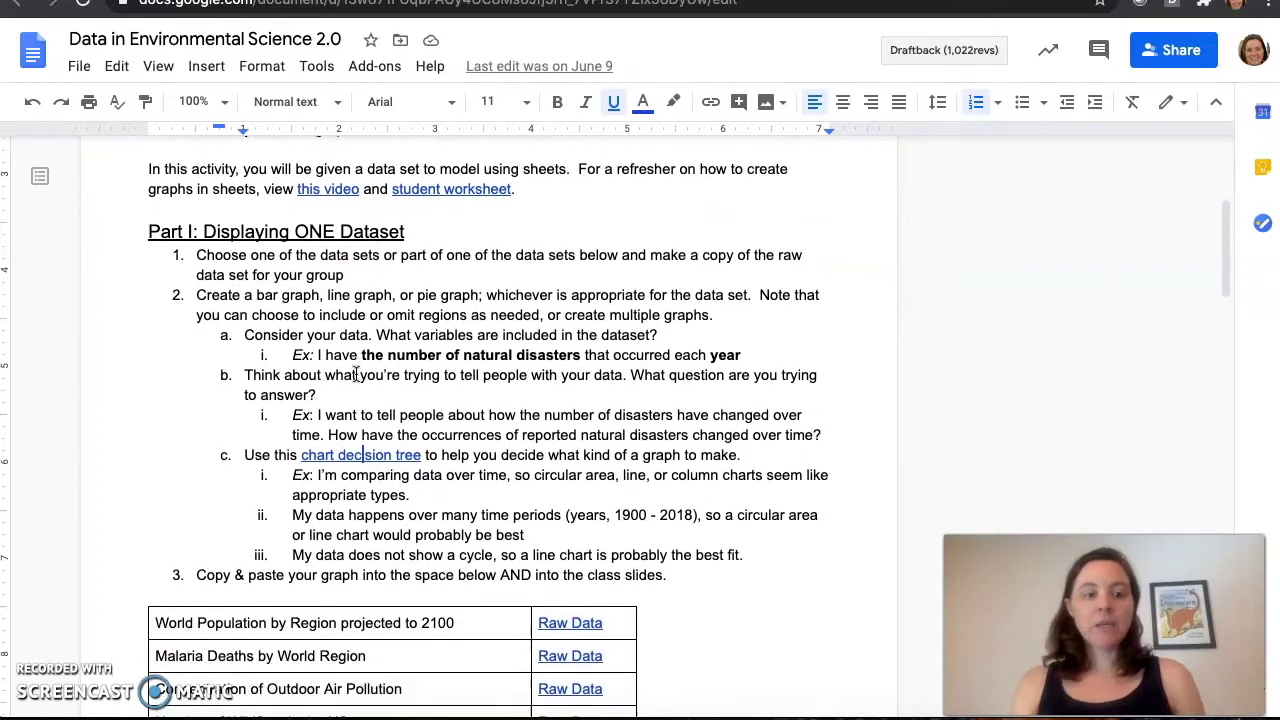
scroll(356, 373, down, 1)
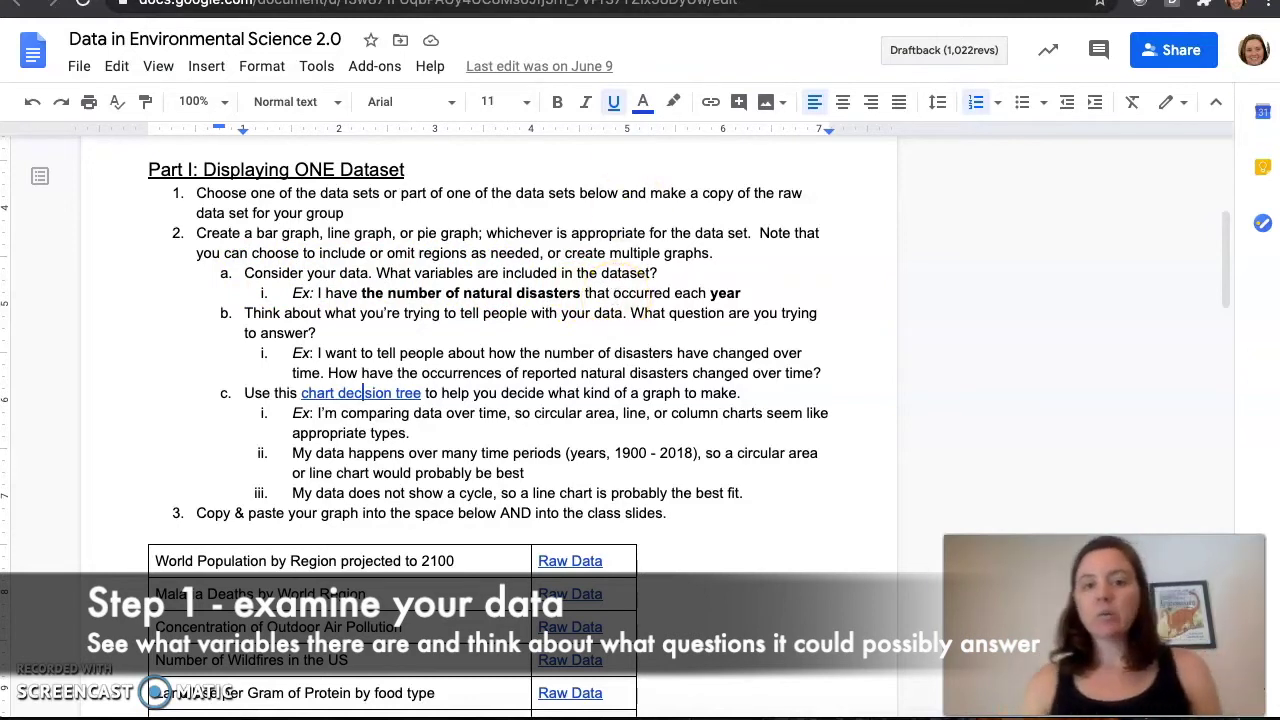
- Switch to the number-of-natural-disaster-events spreadsheet in Google Sheets and fit the Entity column's width to its contents
click(480, 2)
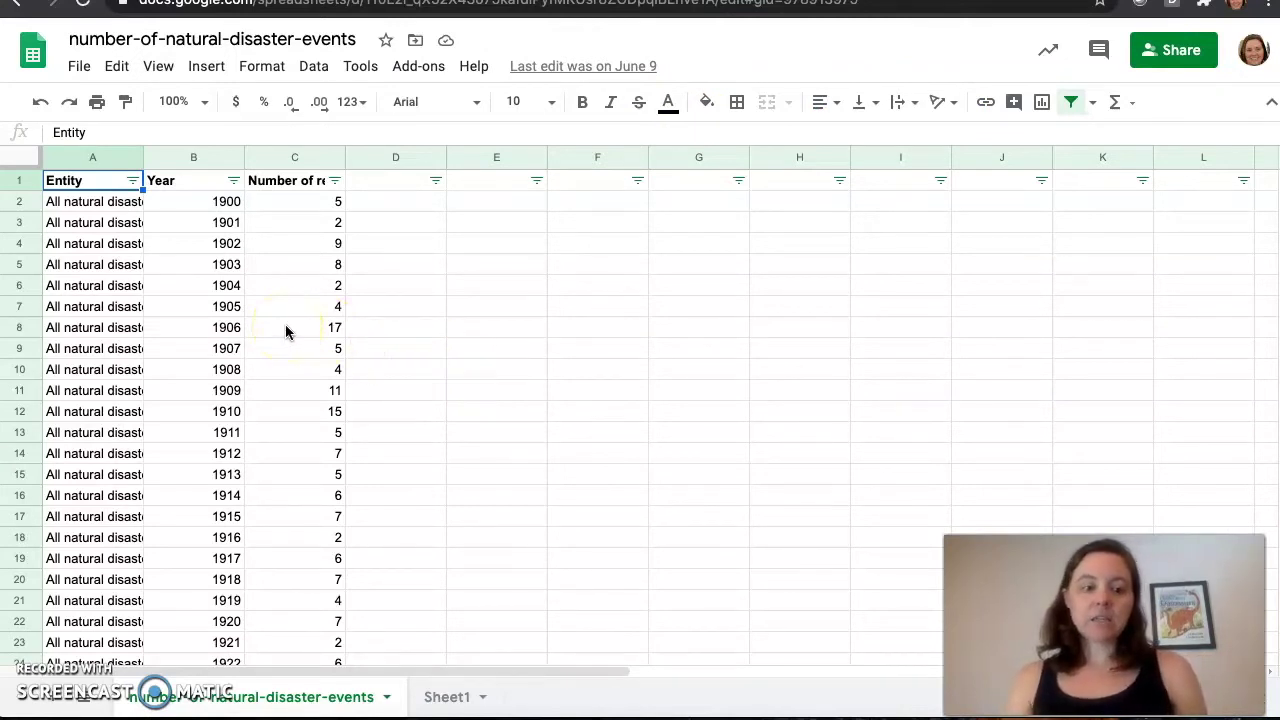
scroll(285, 328, down, 6)
scroll(285, 328, down, 2)
scroll(285, 328, up, 2)
click(85, 226)
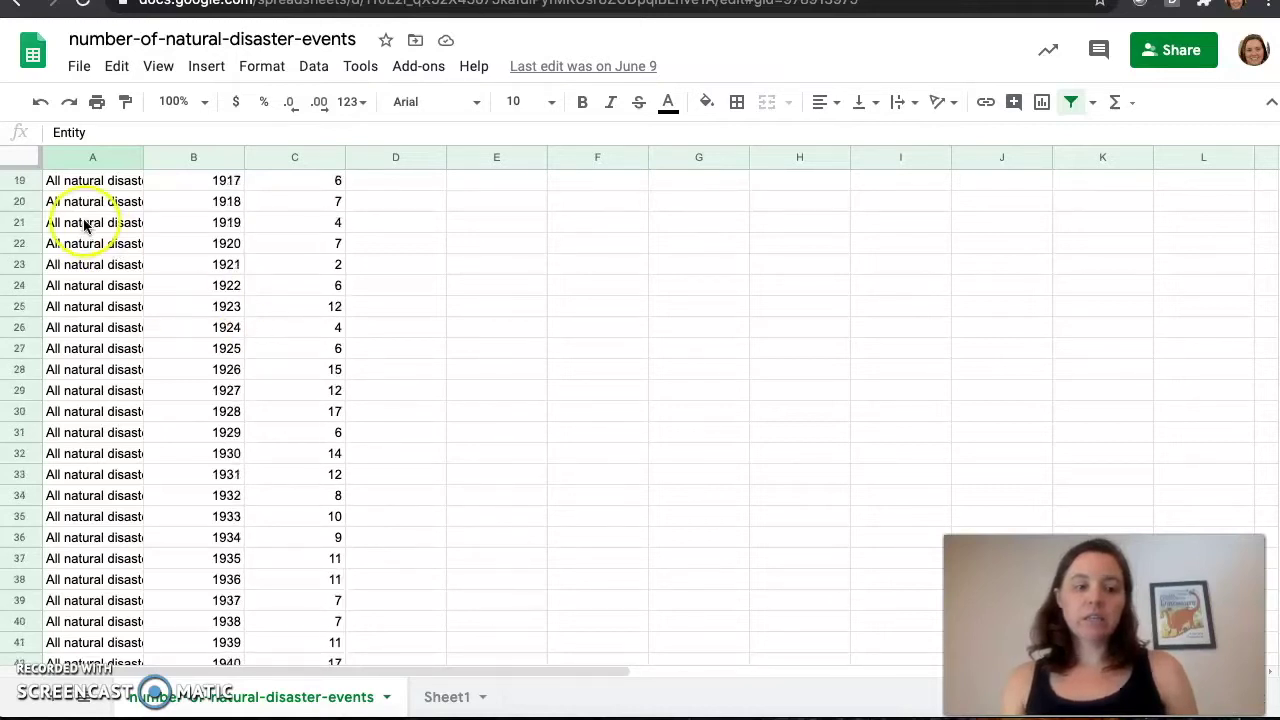
drag(141, 158, 142, 162)
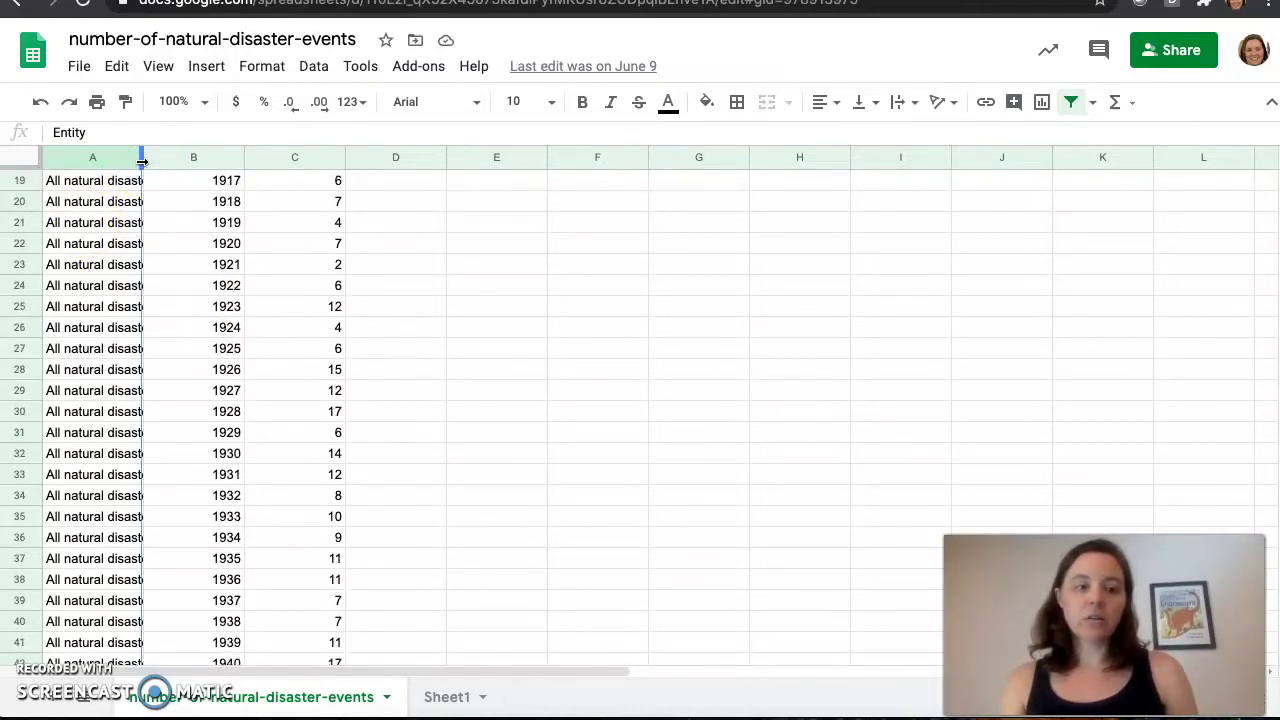
double_click(142, 160)
key(ctrl+Home)
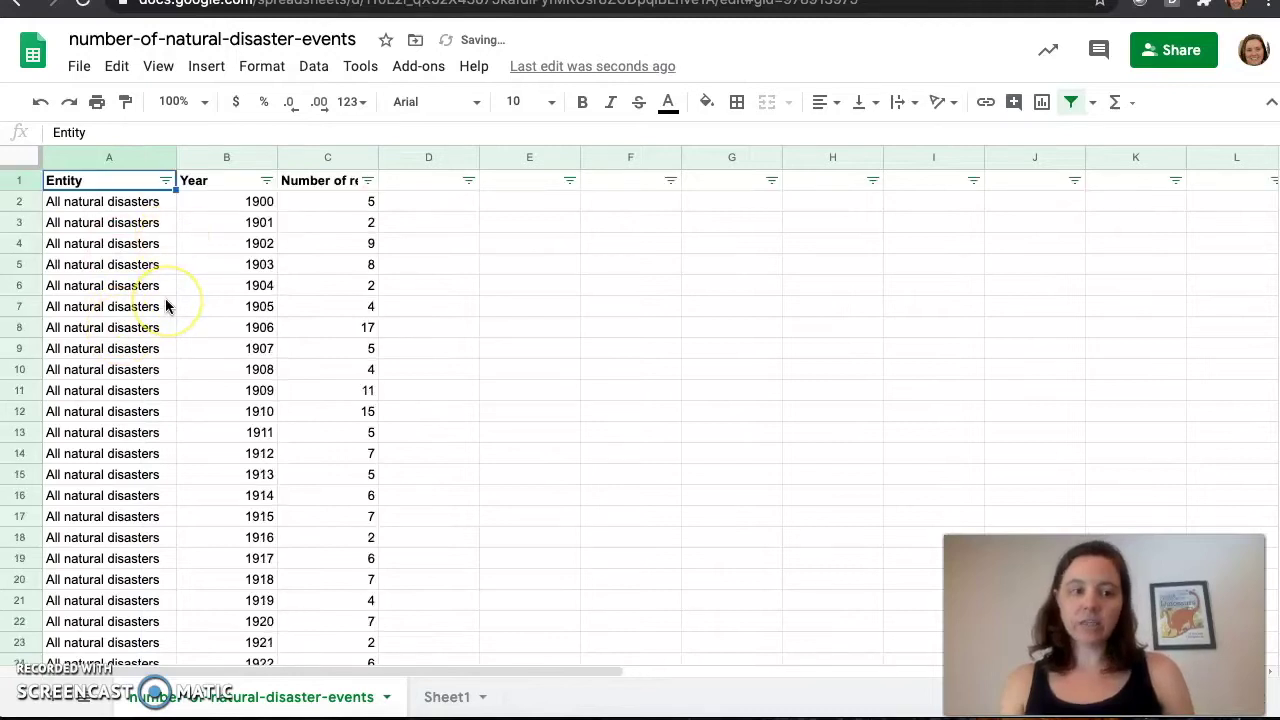
- Select the header row, remove the existing filter and create it again
drag(65, 180, 360, 180)
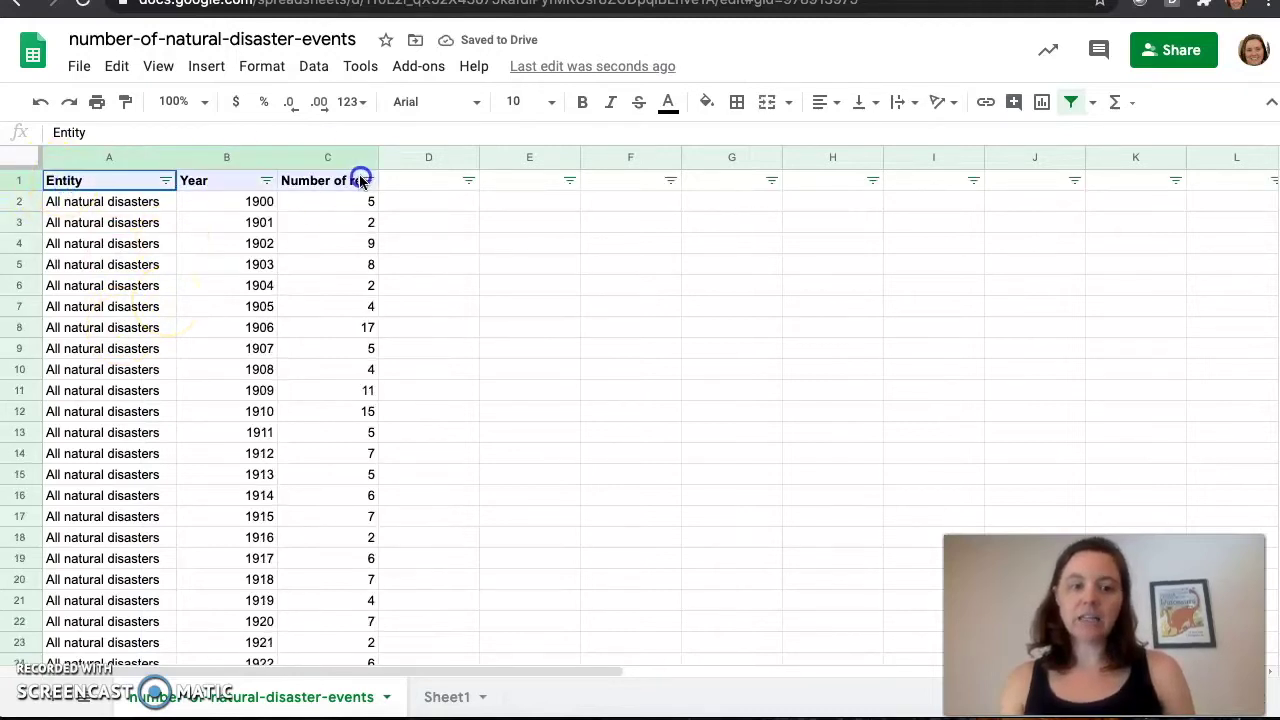
click(20, 180)
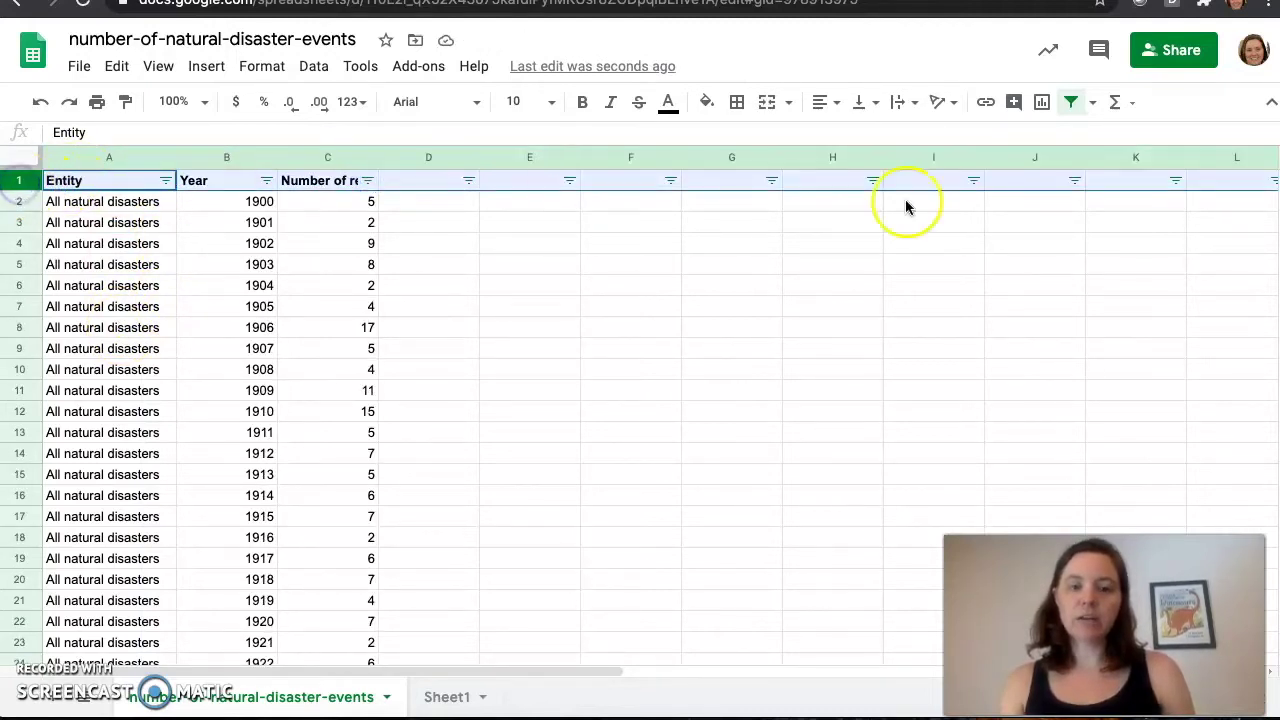
click(1070, 101)
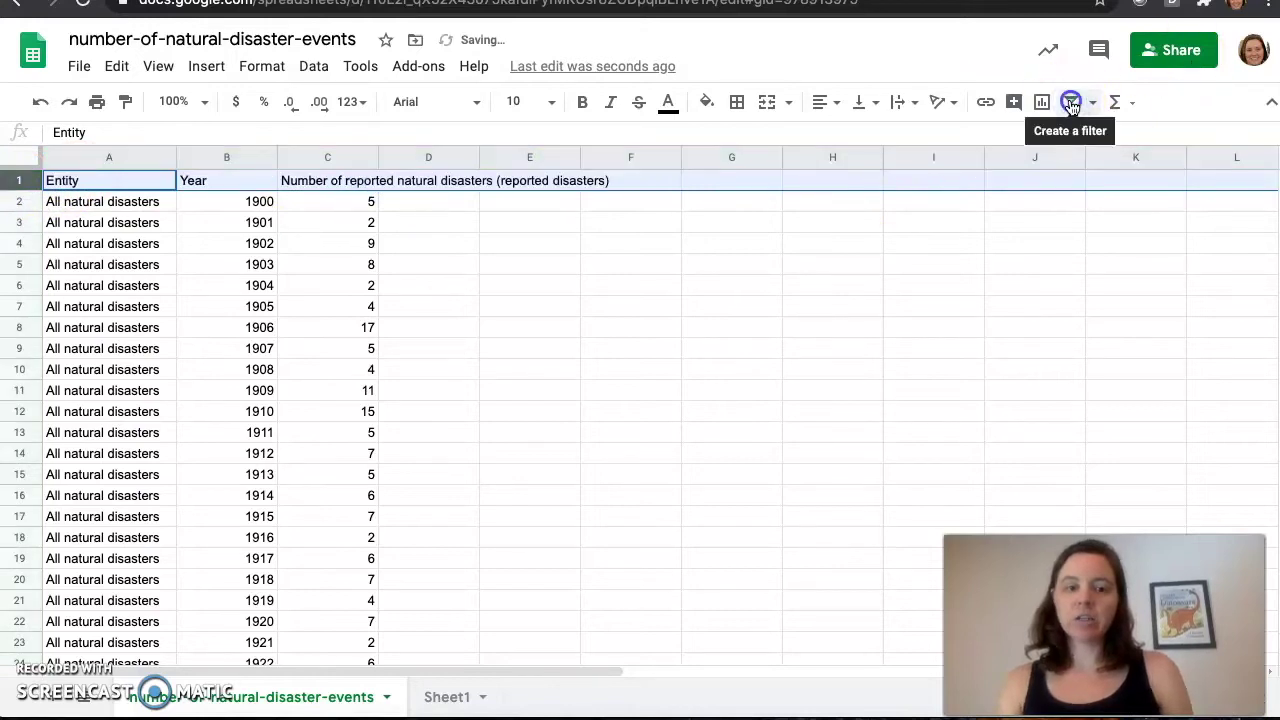
click(1070, 101)
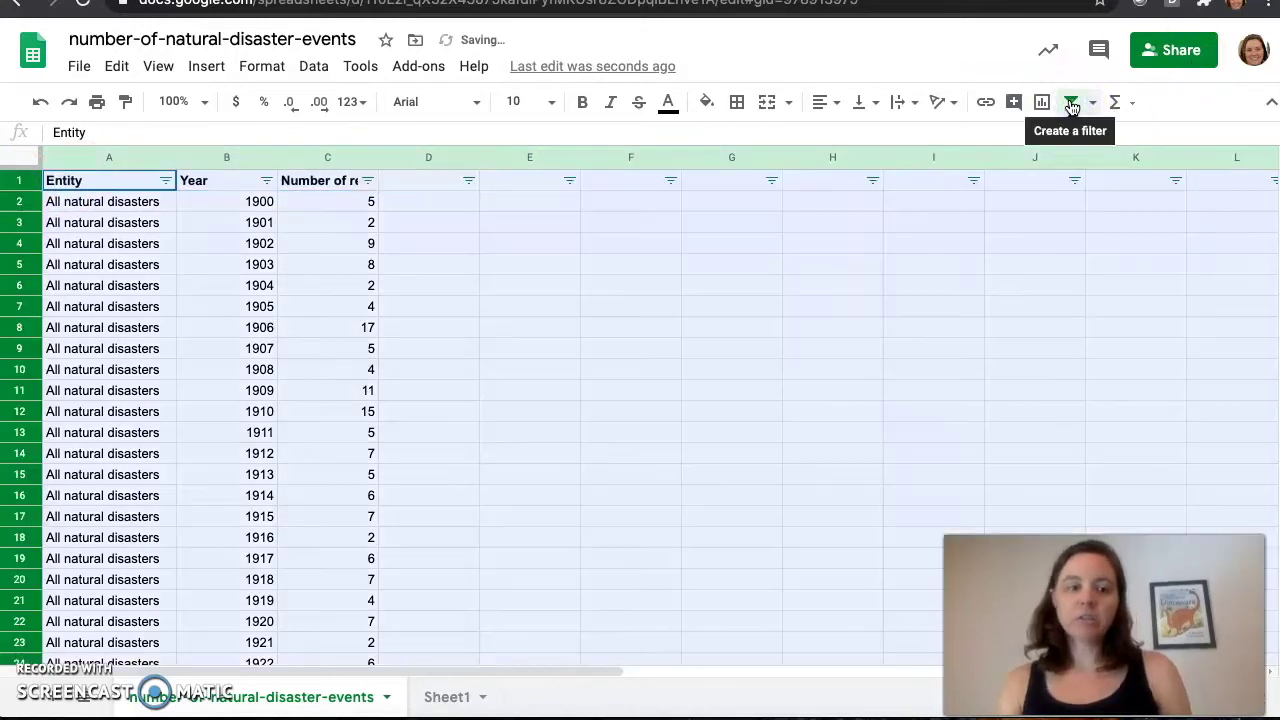
click(474, 372)
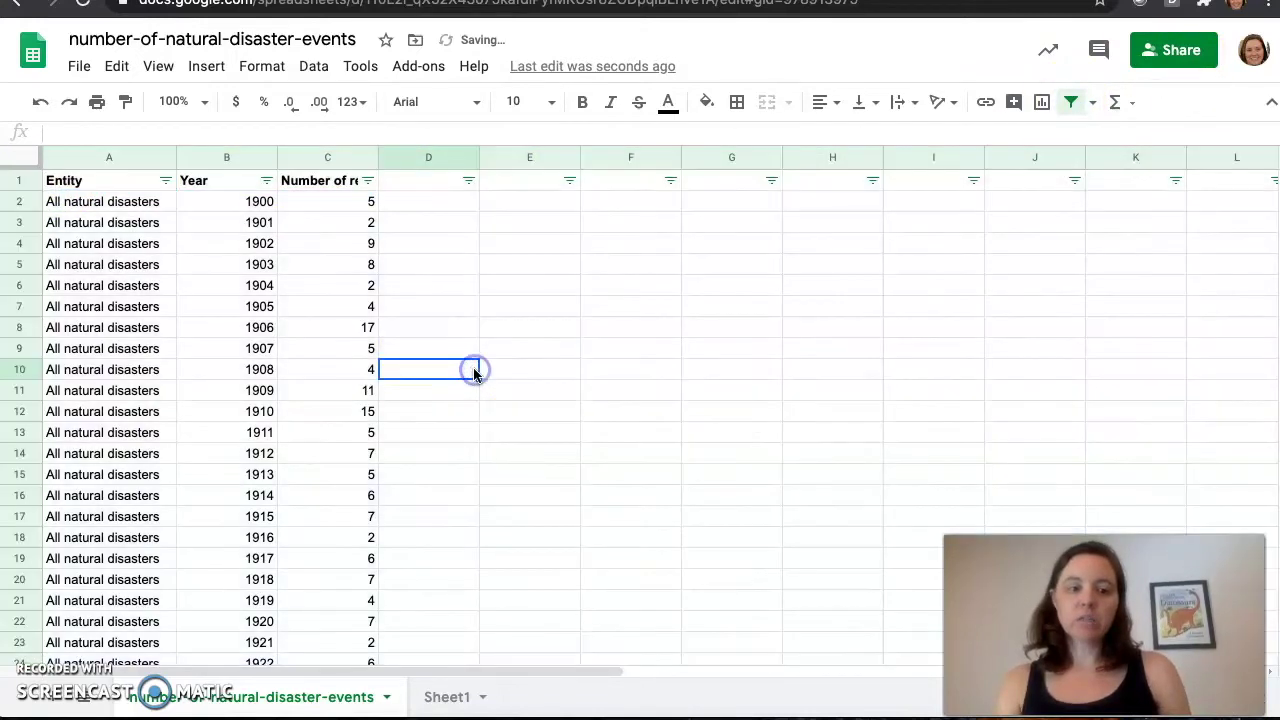
- Examine the disaster types offered as filter values for the Entity column
click(166, 183)
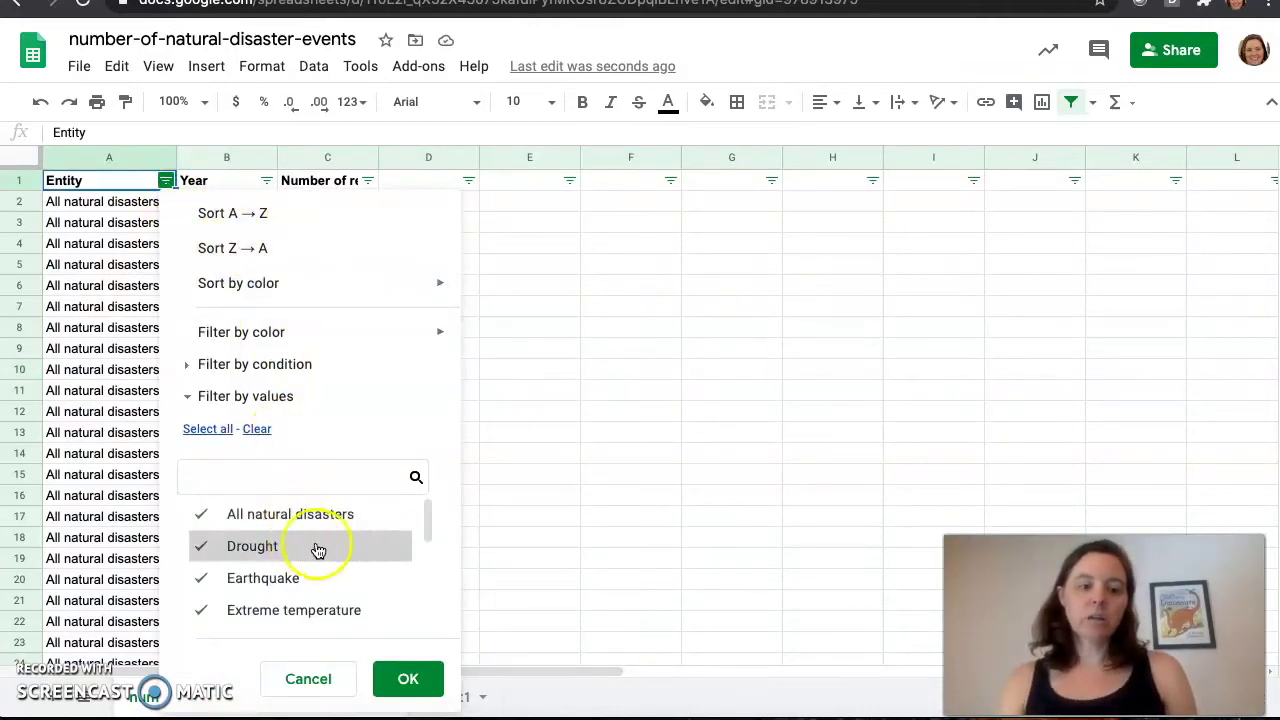
scroll(331, 578, down, 1)
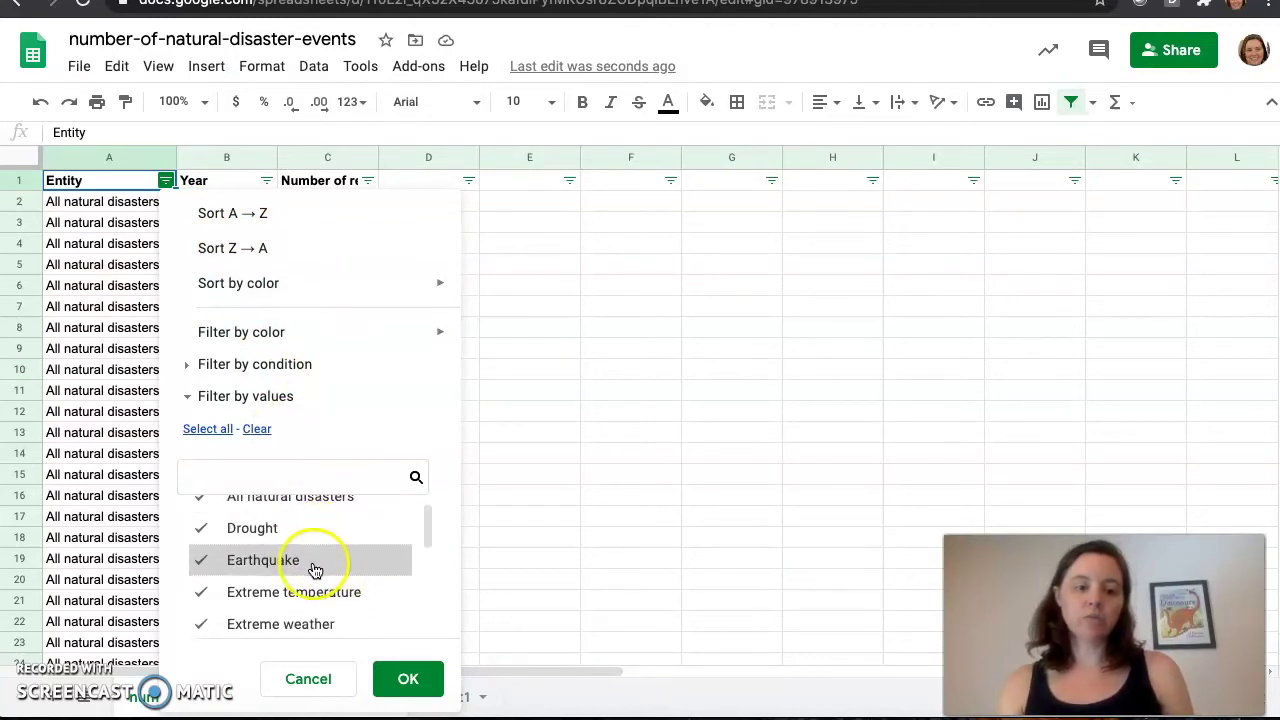
scroll(315, 590, down, 3)
scroll(315, 598, down, 1)
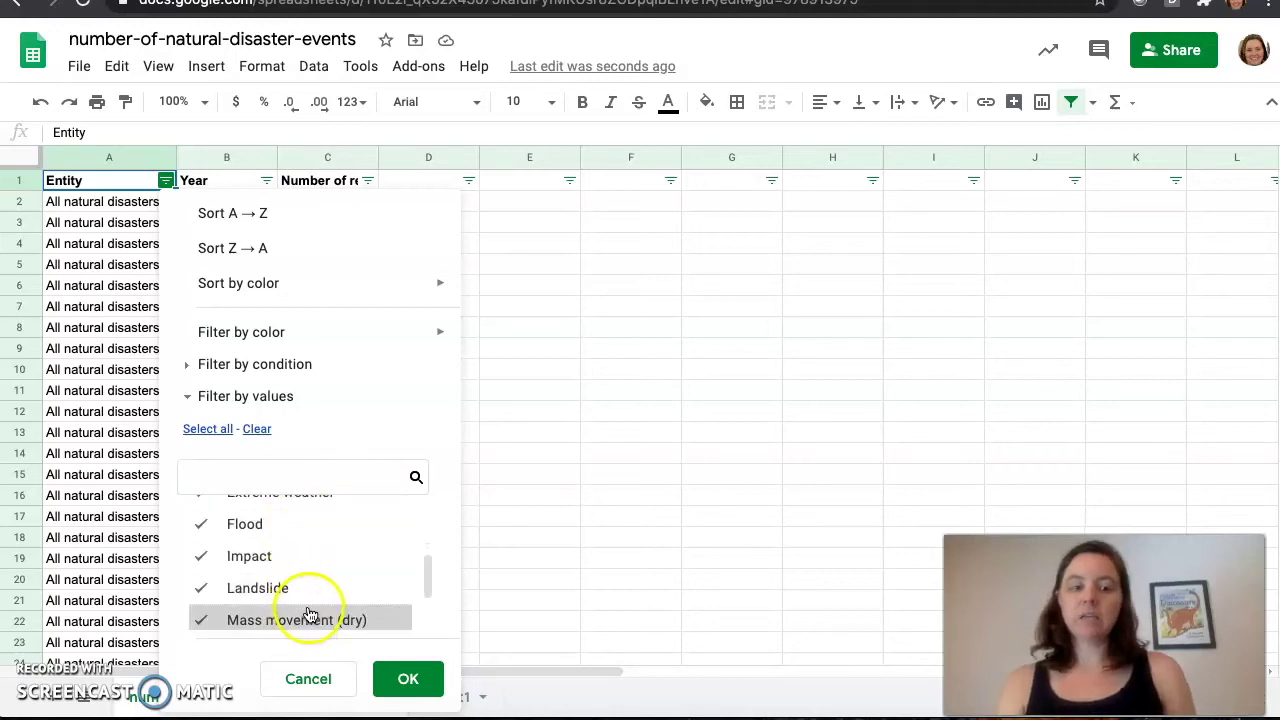
scroll(314, 594, down, 2)
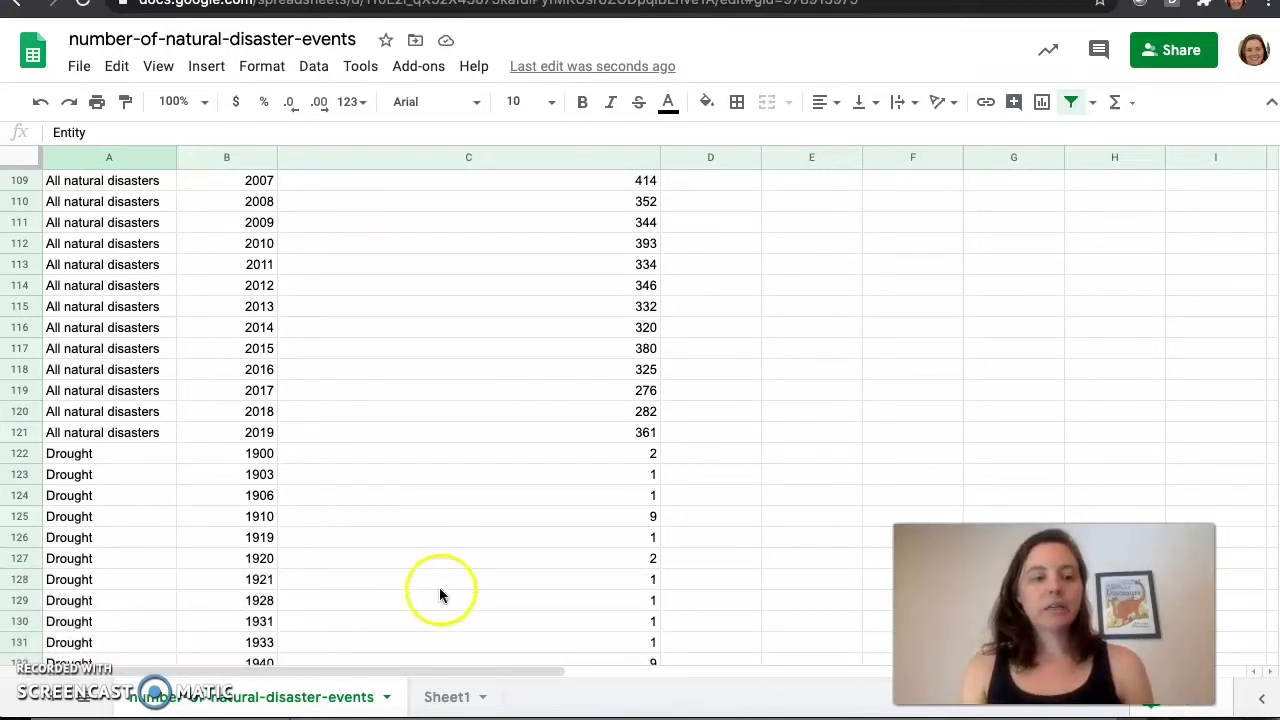
- Filter the Entity column by values to exclude All natural disasters
scroll(362, 378, up, 20)
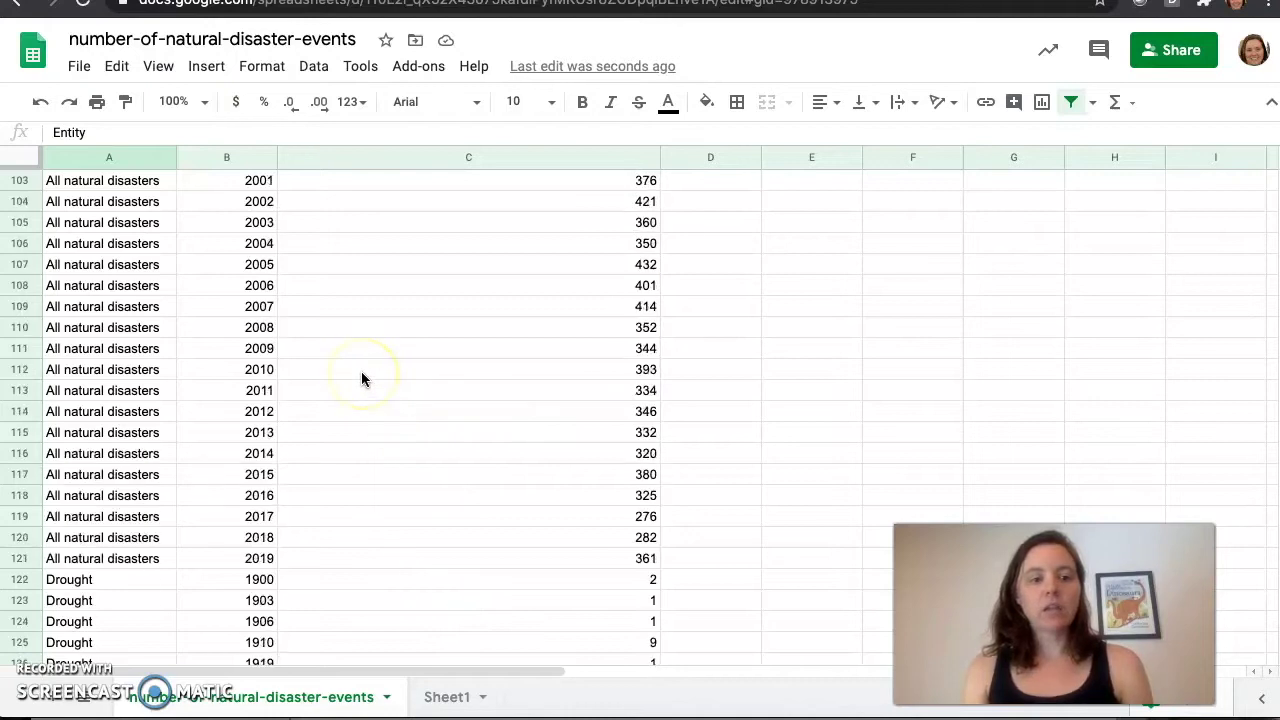
scroll(362, 378, up, 3)
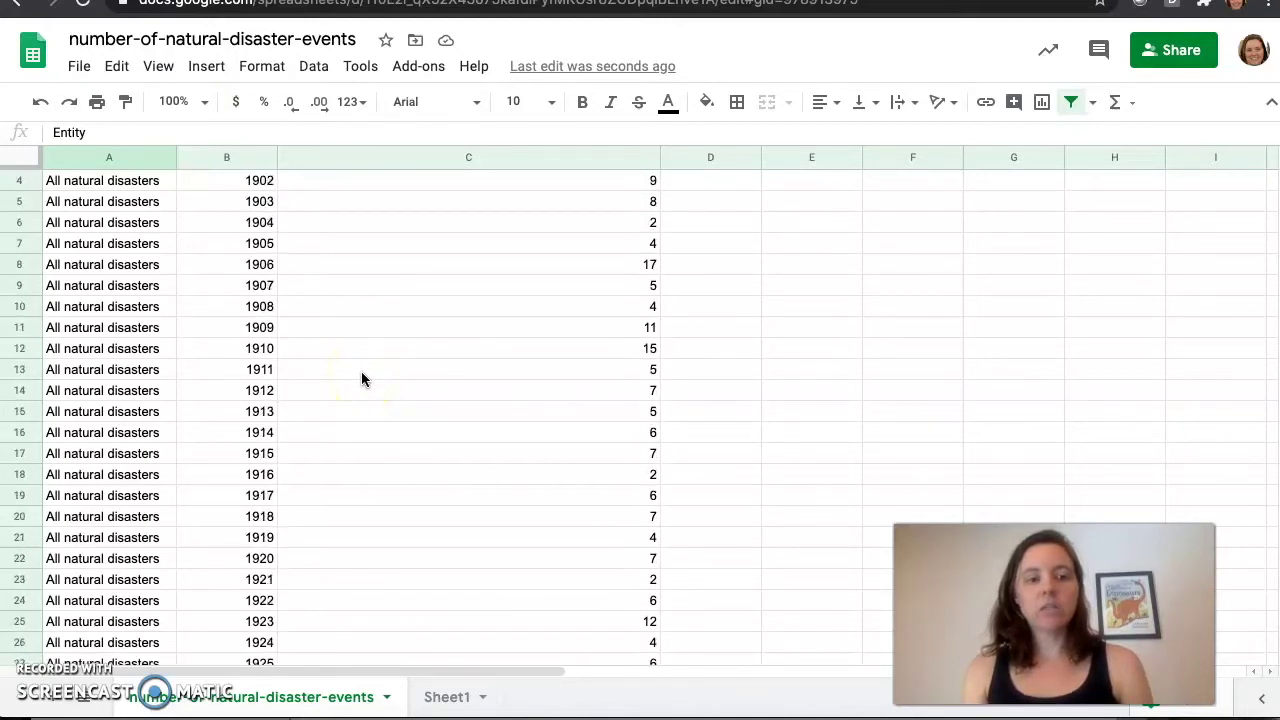
scroll(115, 600, up, 1)
scroll(115, 600, up, 1)
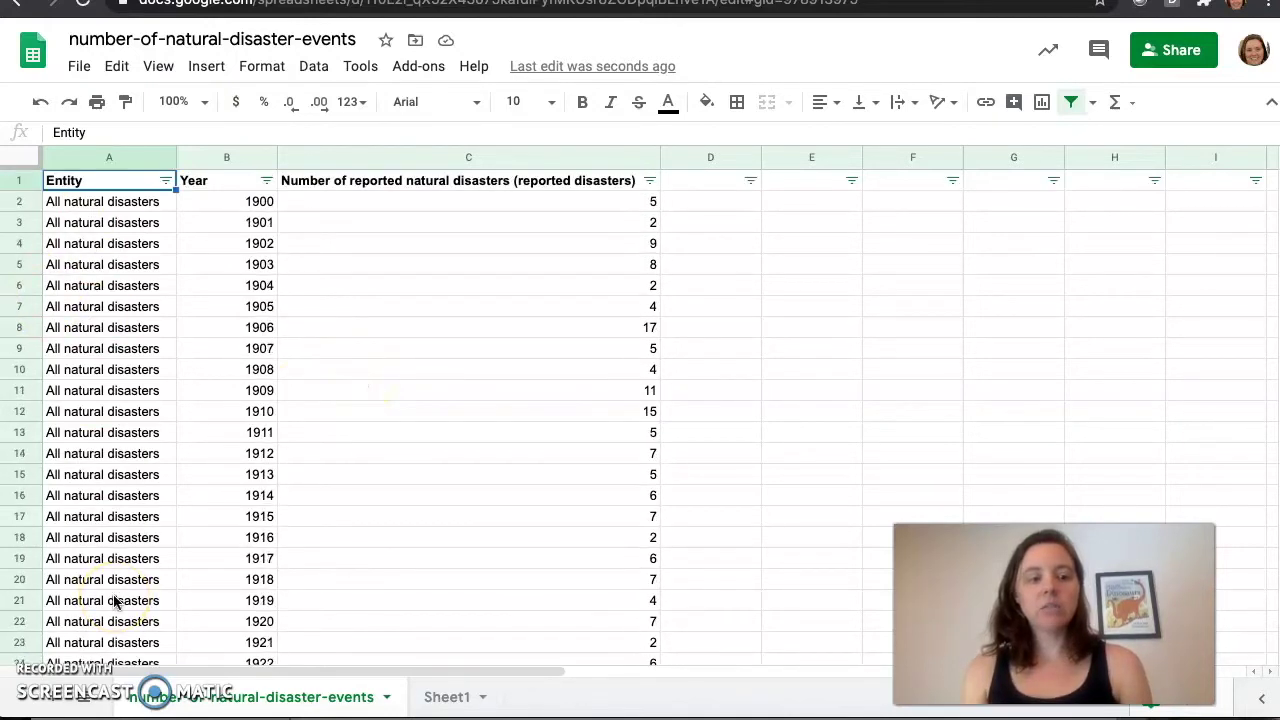
click(166, 181)
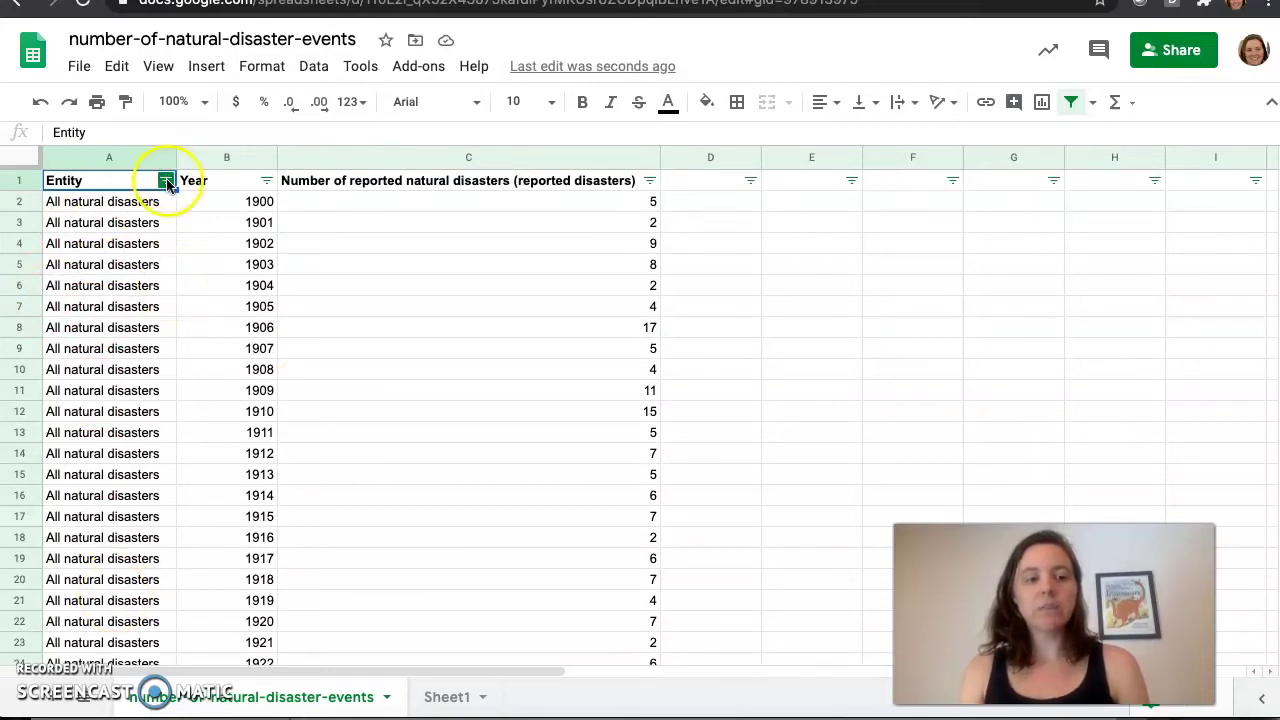
scroll(303, 571, up, 3)
click(264, 519)
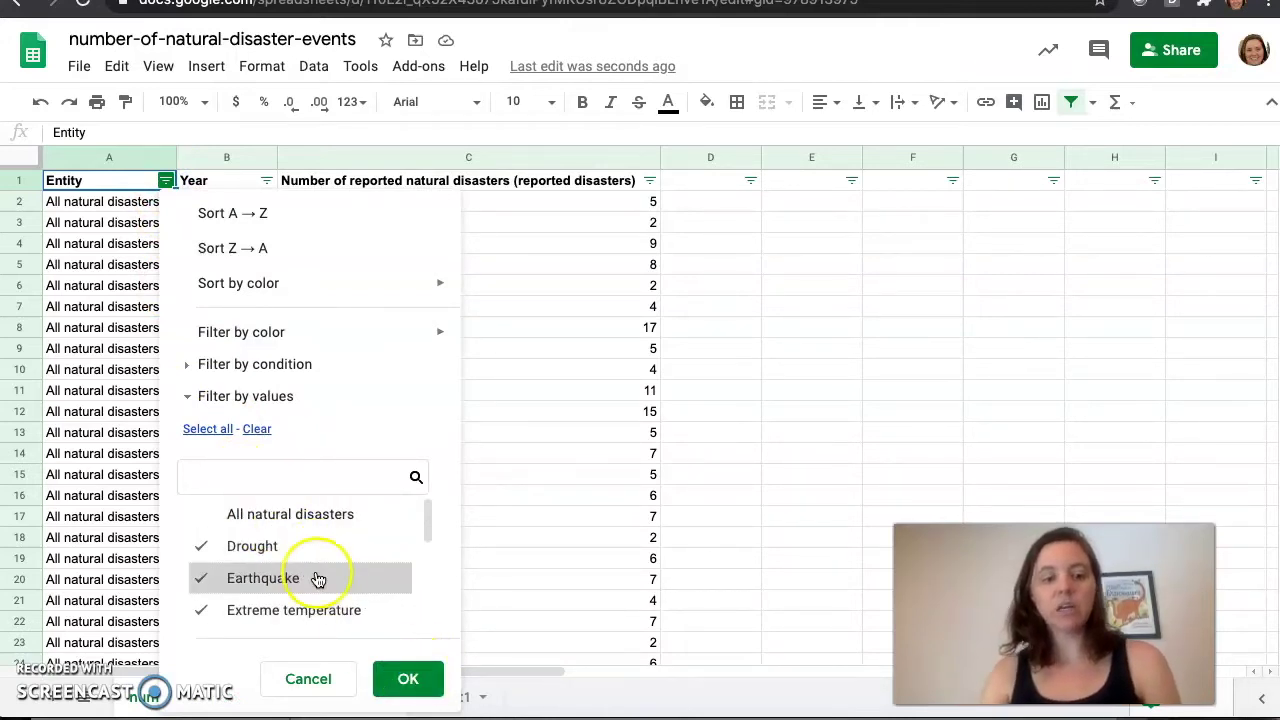
click(412, 679)
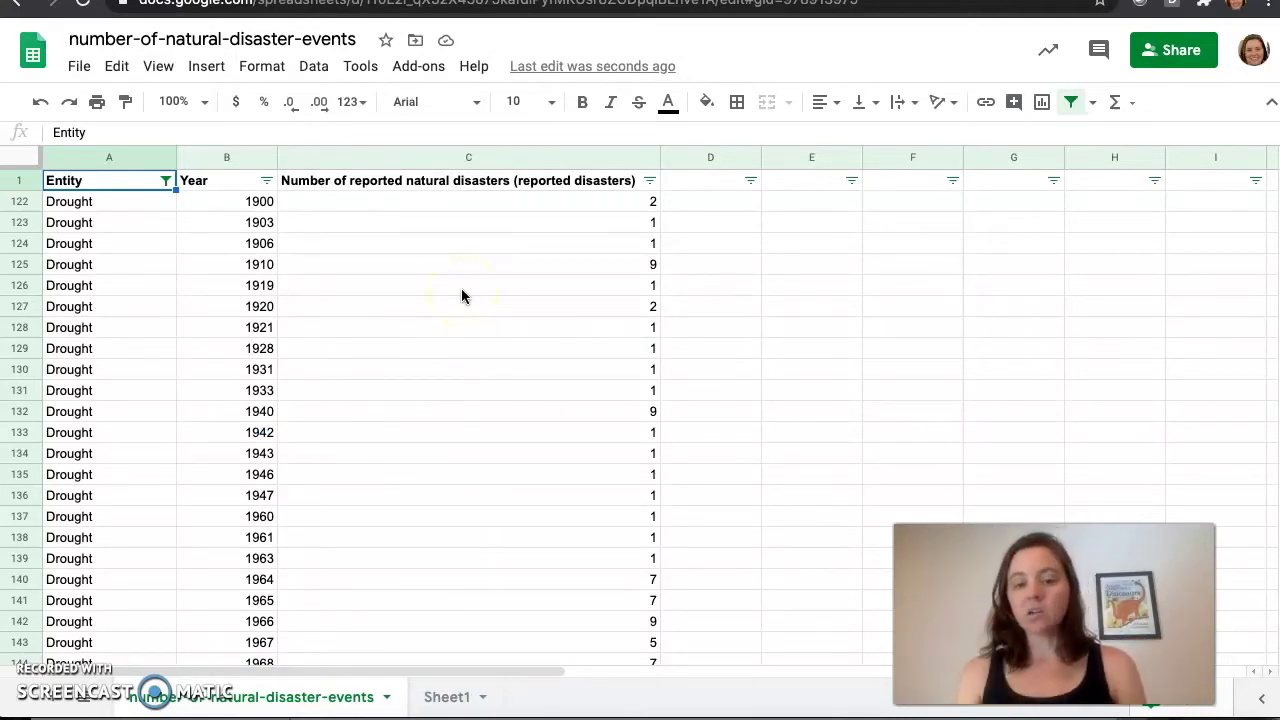
- Insert a chart based on the Entity and Number of reported natural disasters columns, and open its chart type choices
click(130, 157)
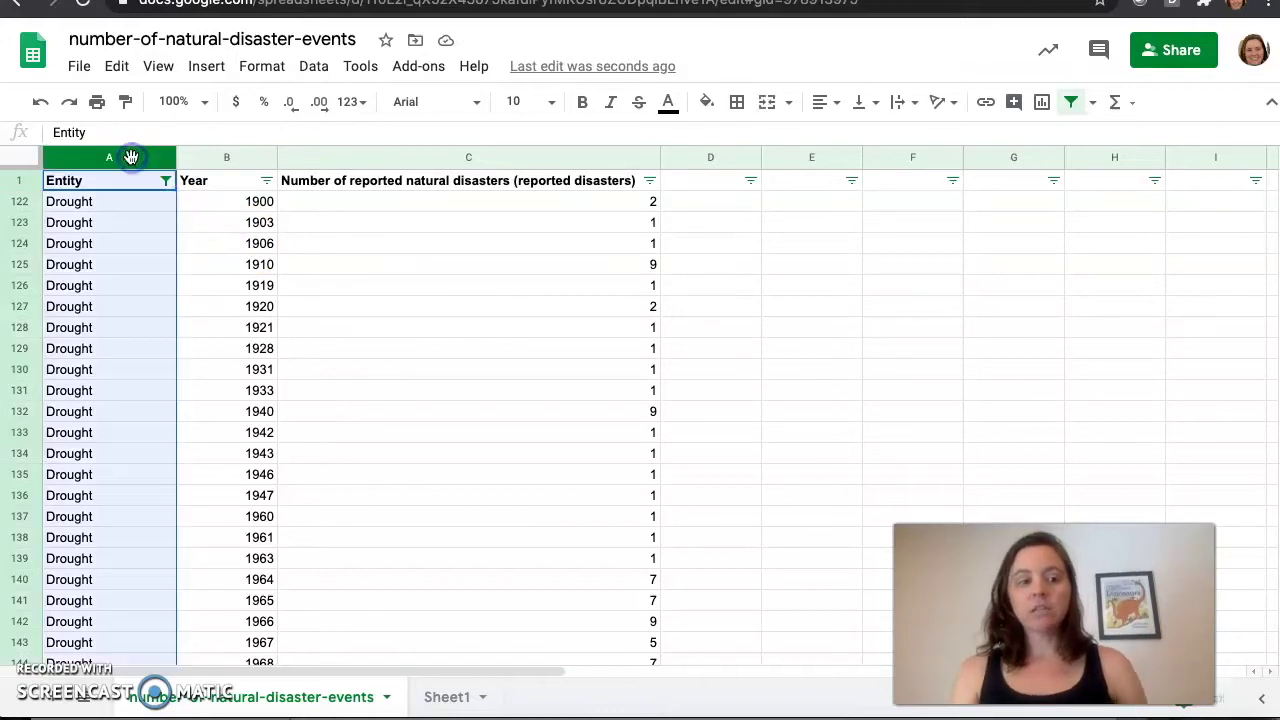
click(397, 158)
ctrl+click(108, 160)
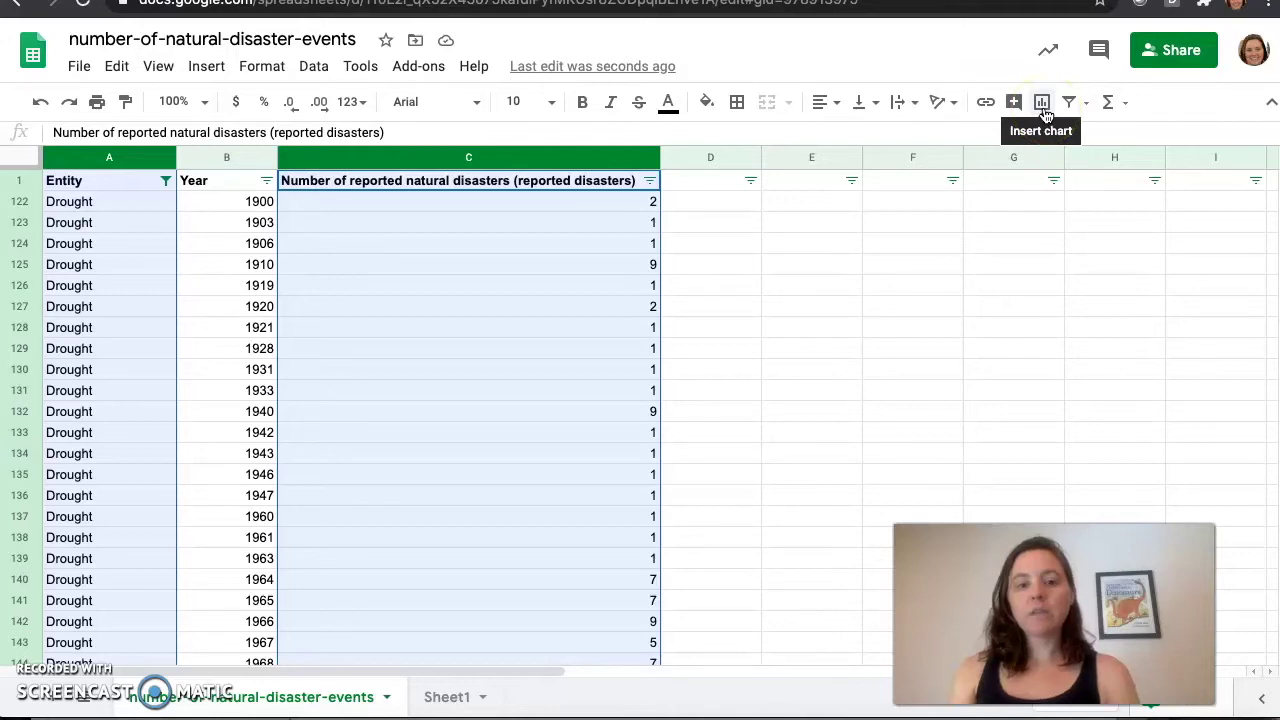
click(203, 70)
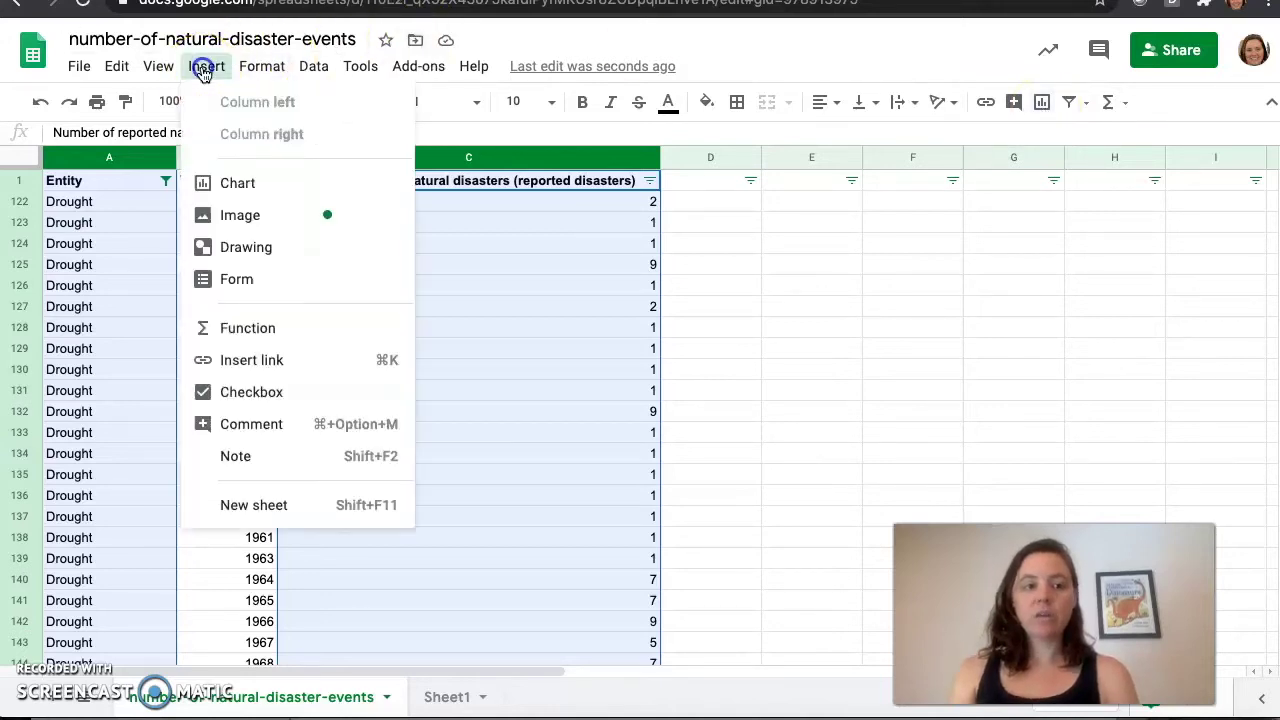
click(285, 170)
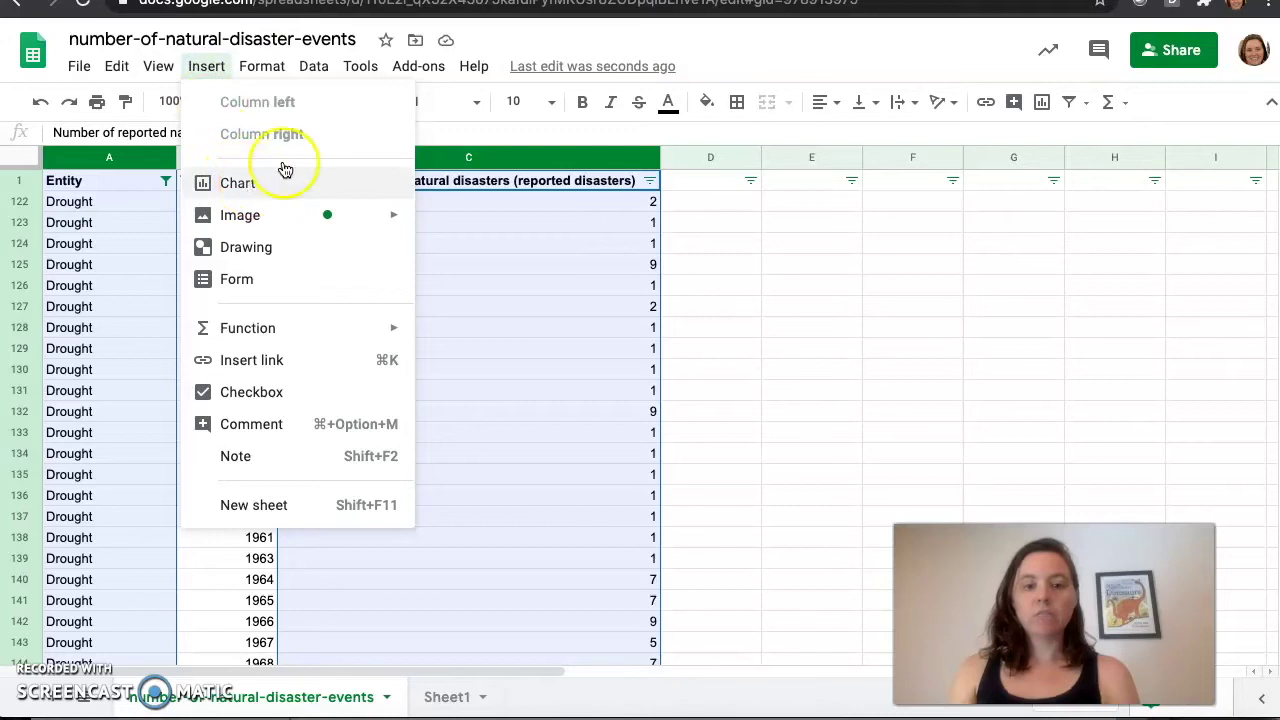
click(1042, 105)
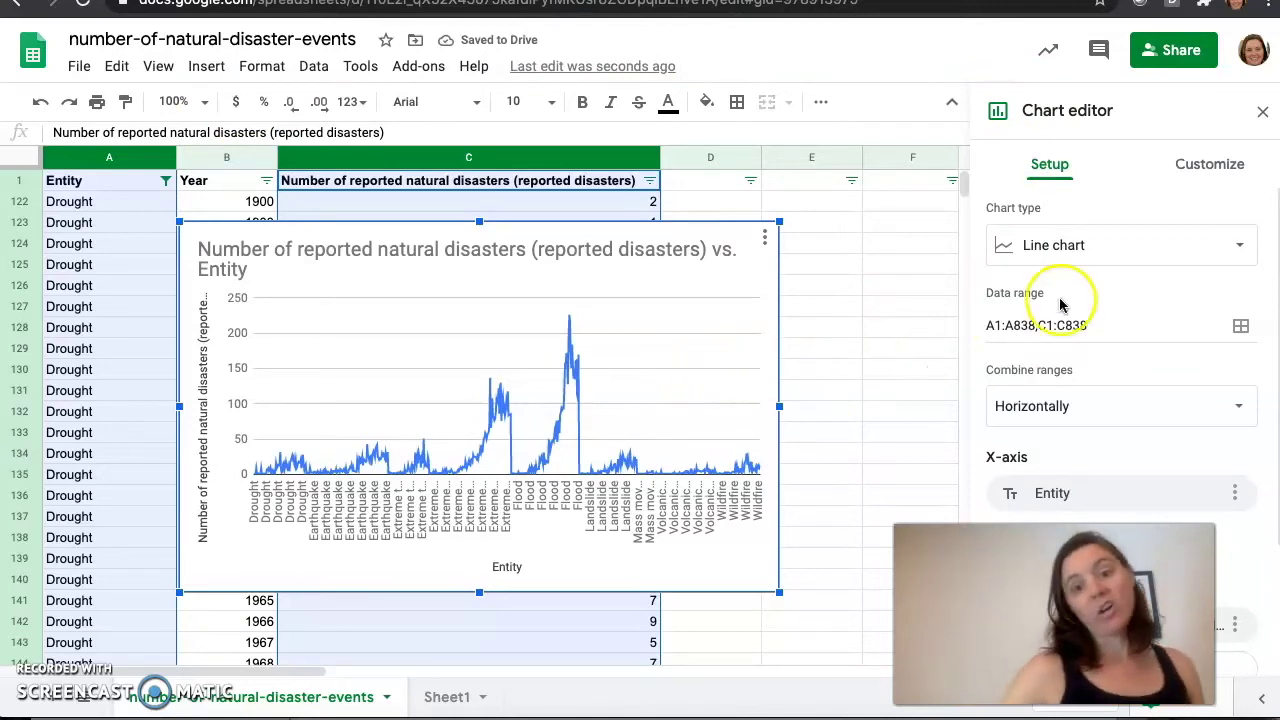
click(1236, 254)
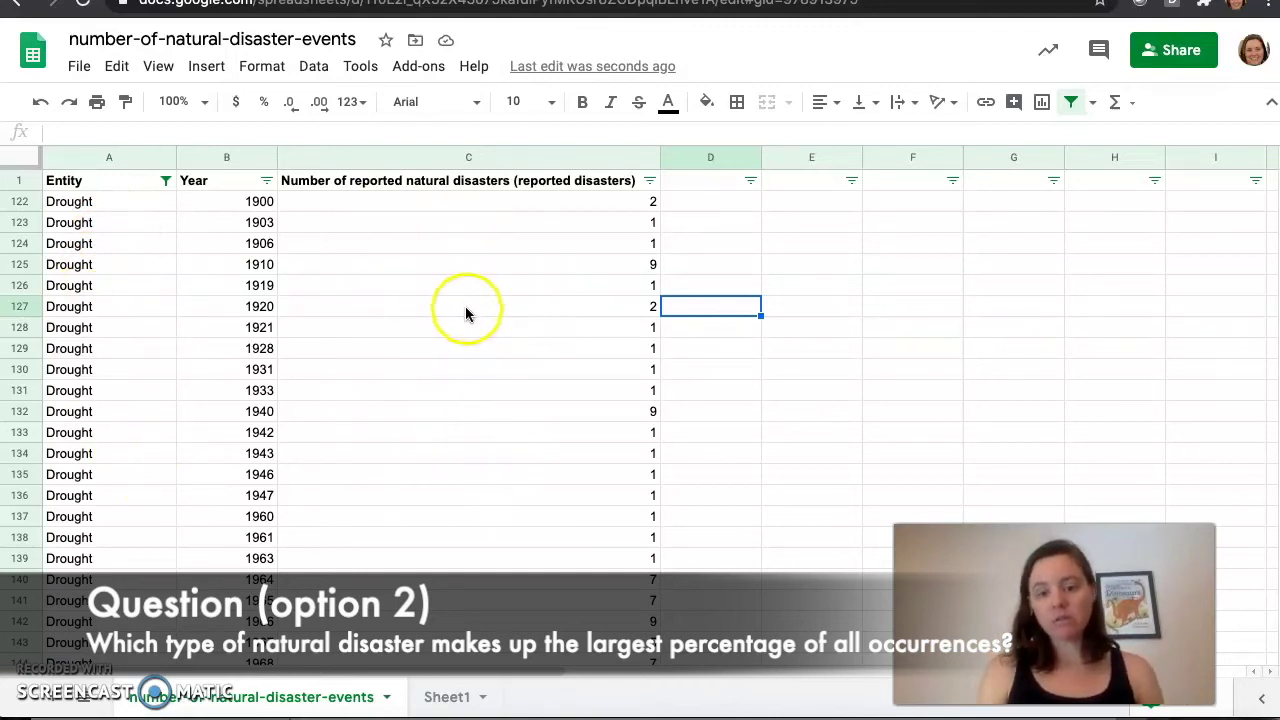
- Switch to ChartDecisionTree.jpg in Google Drive and examine which chart type suits the question
click(660, 1)
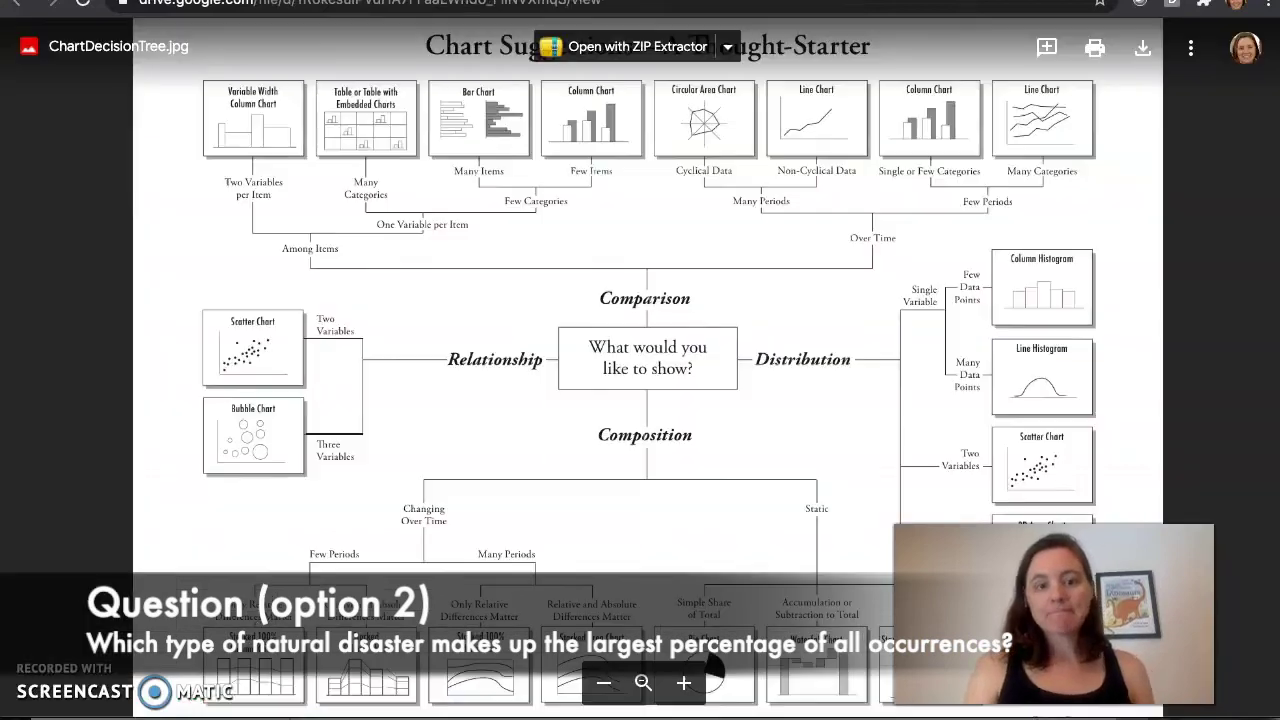
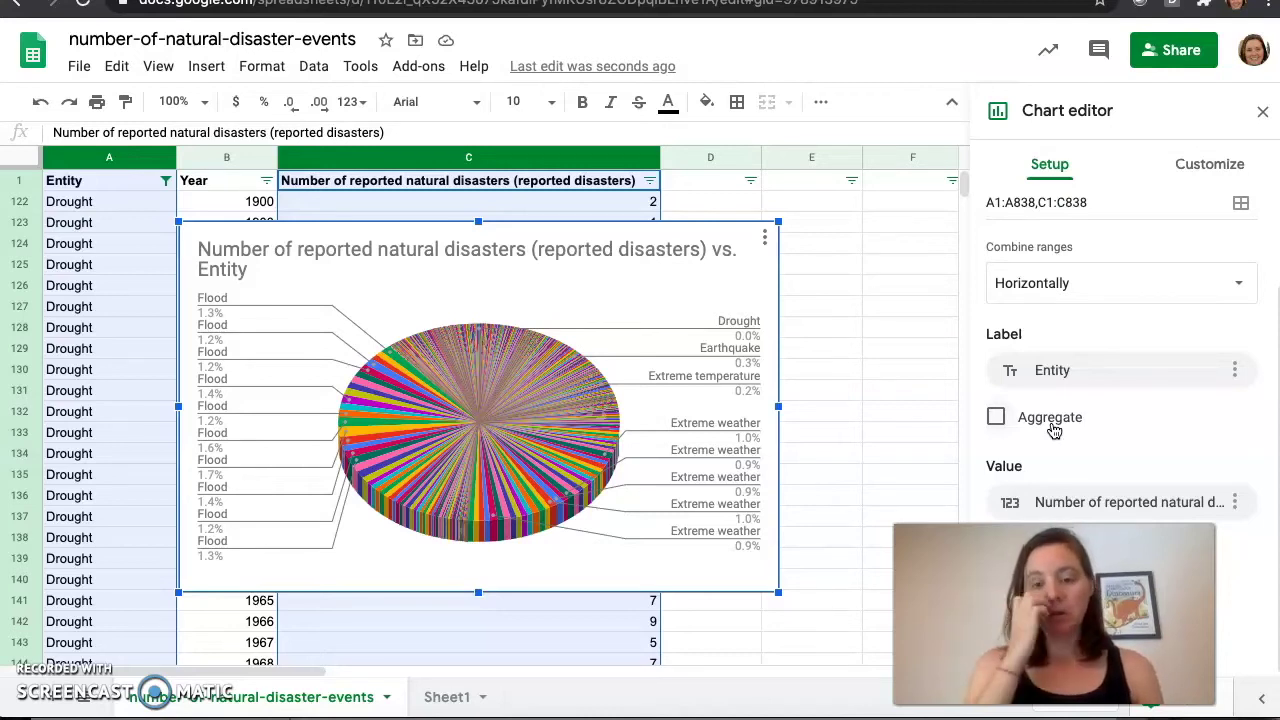
- Aggregate the pie chart's values by Entity and open the settings for its chart title text
click(1053, 427)
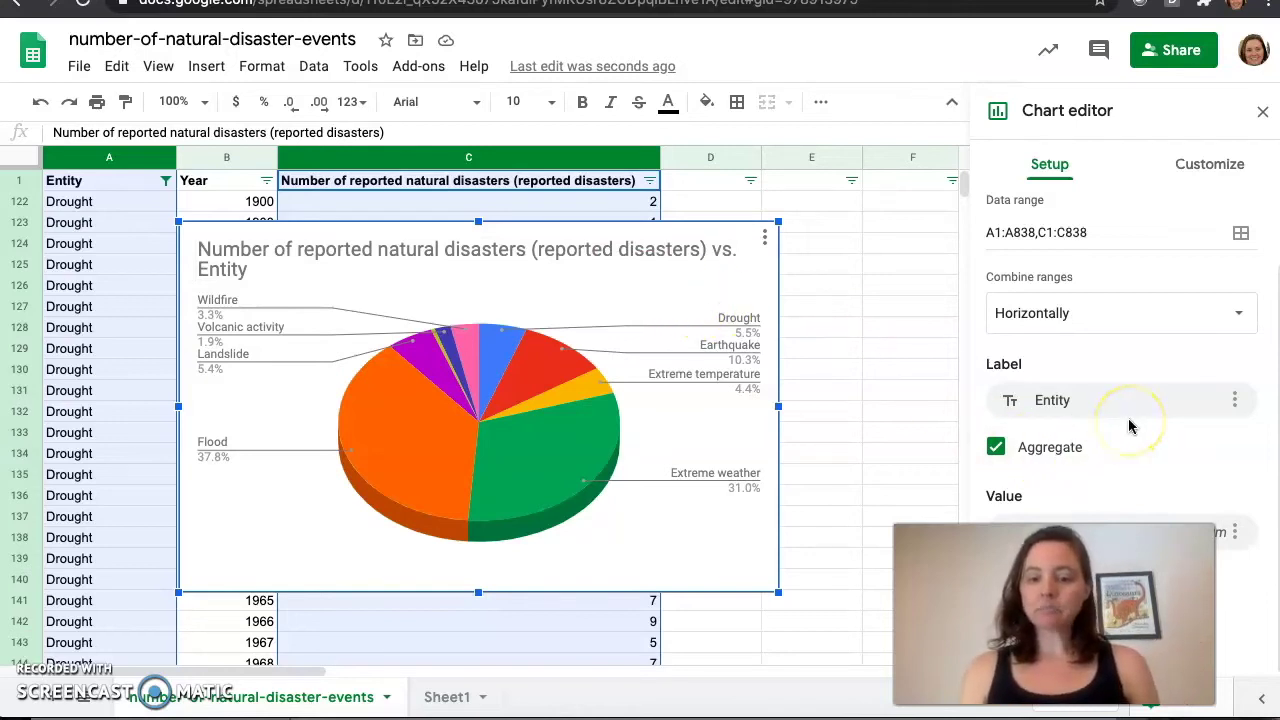
click(1204, 176)
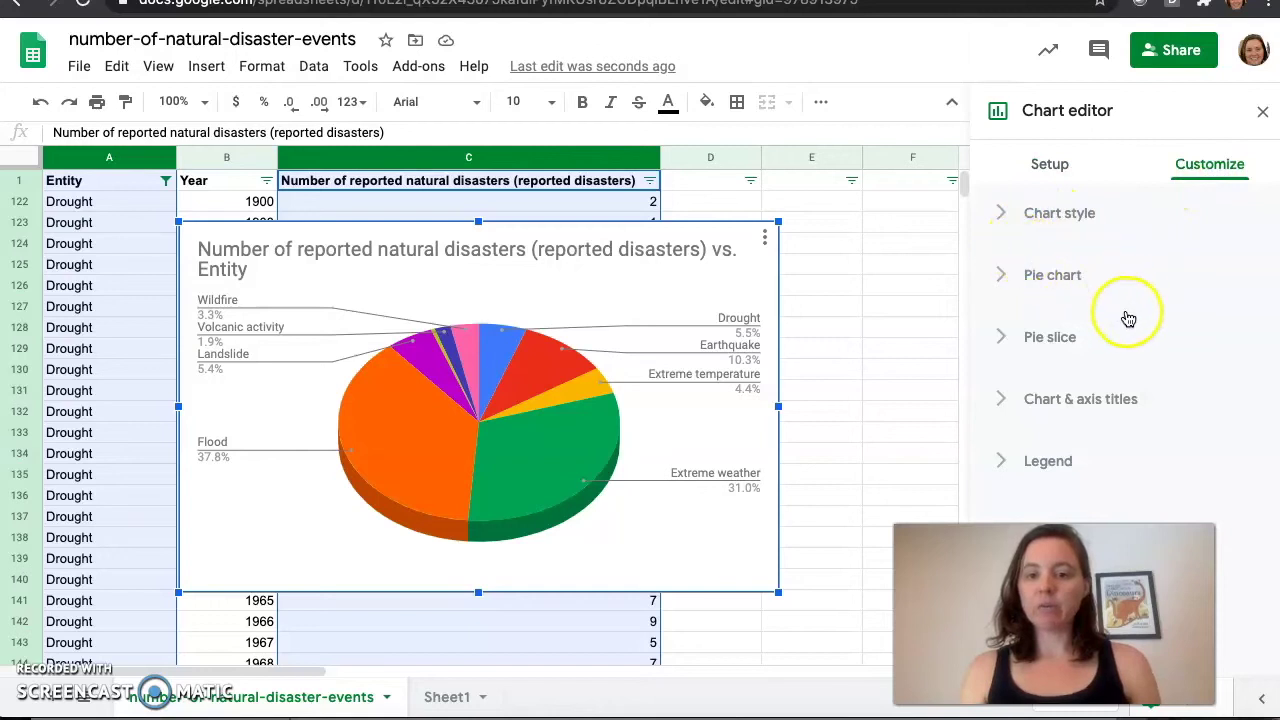
click(998, 404)
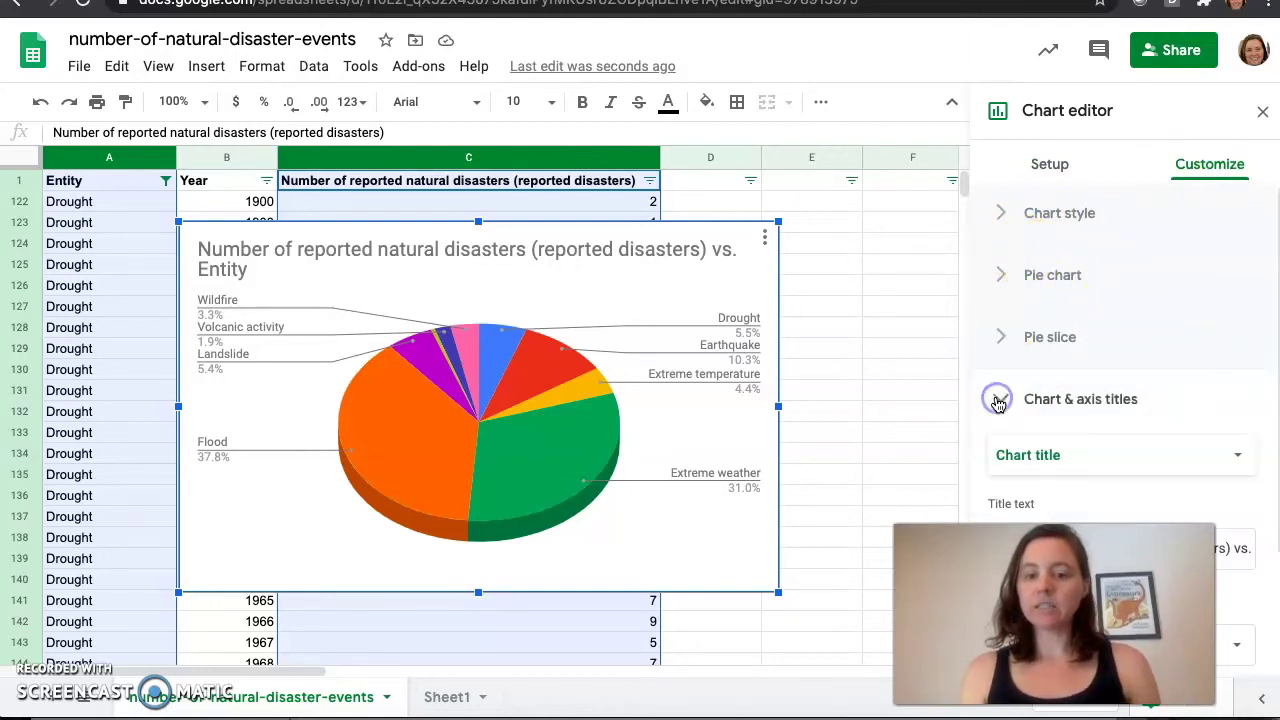
click(1236, 462)
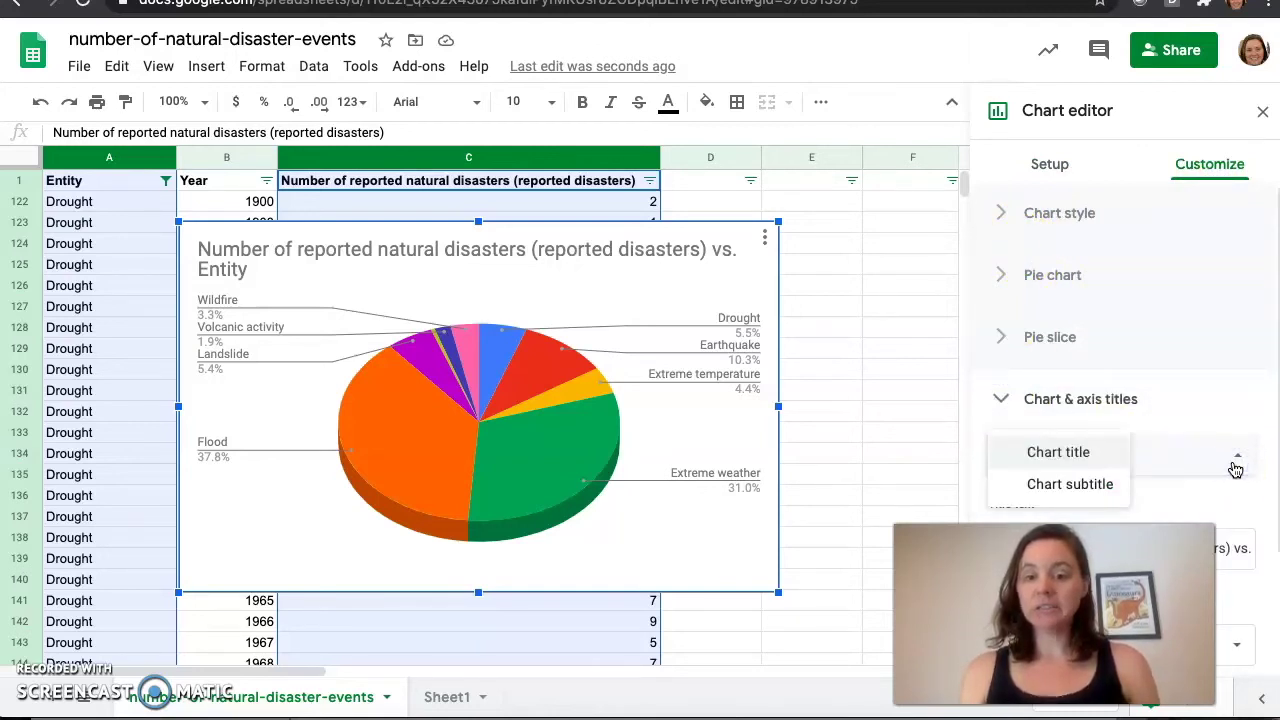
click(1236, 462)
scroll(1236, 468, down, 3)
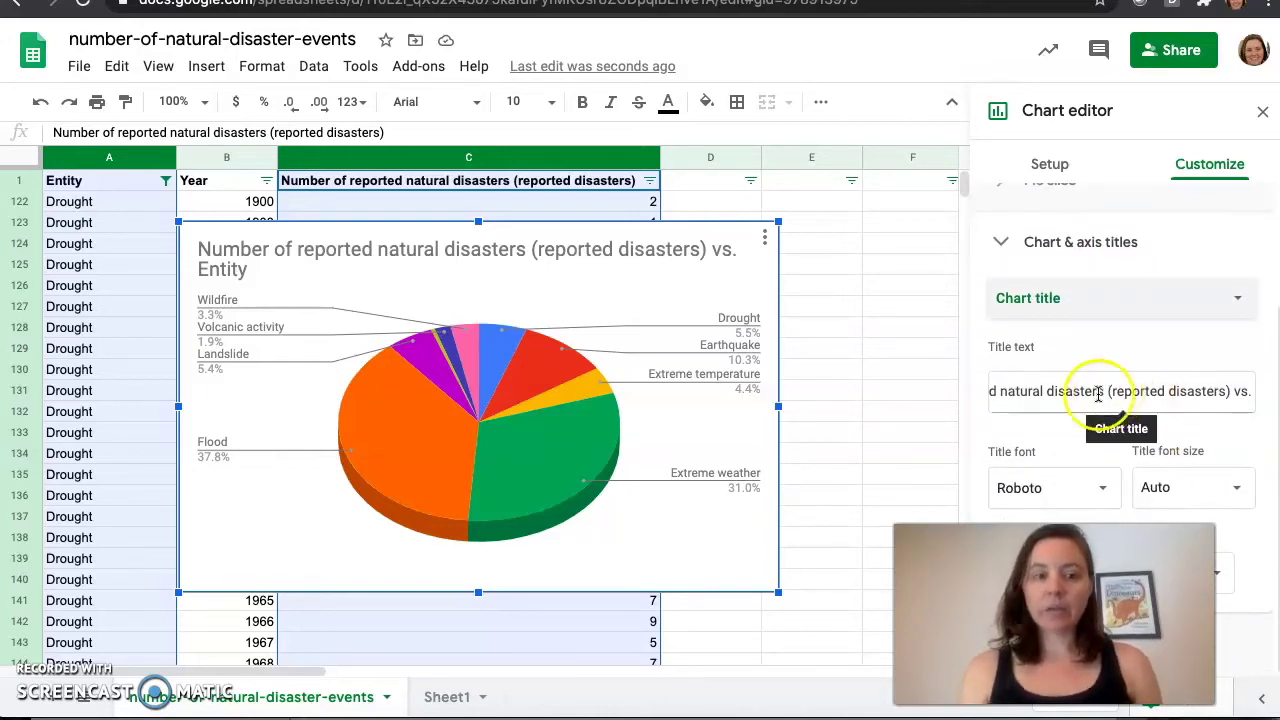
- Replace the default chart title with wording that begins Natural Disaster and continues with Occurence
click(1003, 393)
key(ctrl+a)
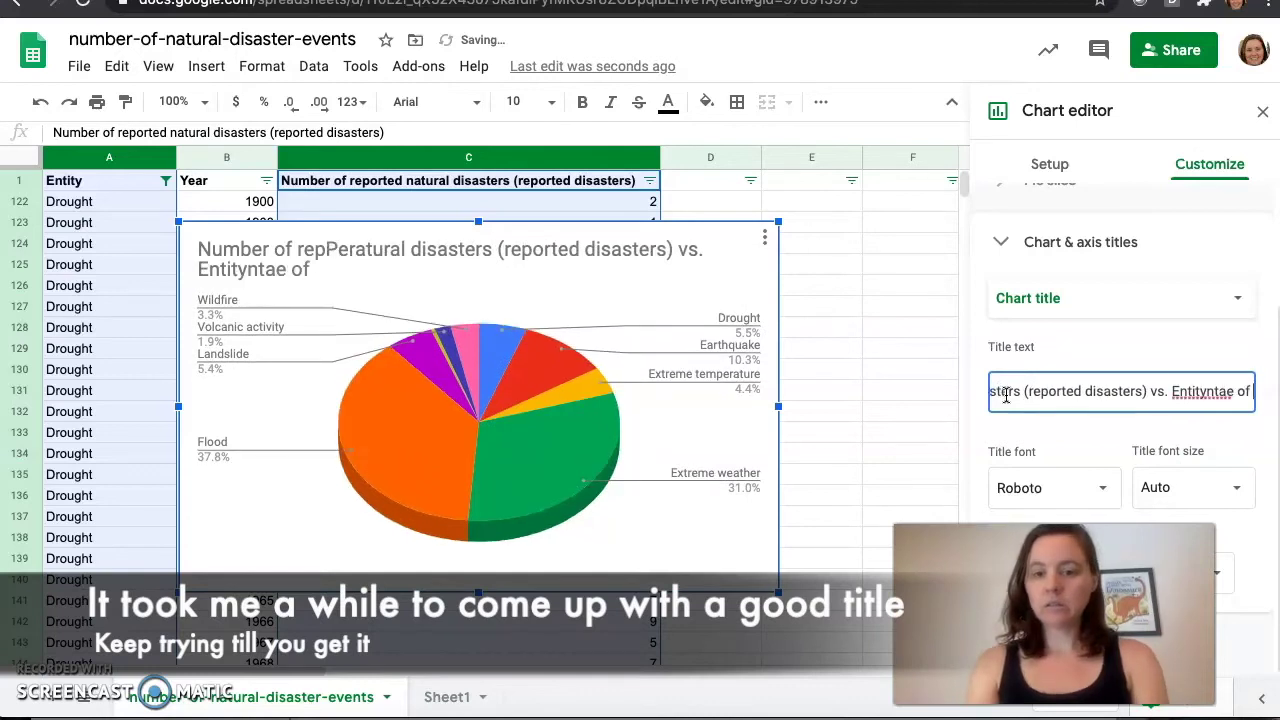
text(Percentage of Natural Disaster)
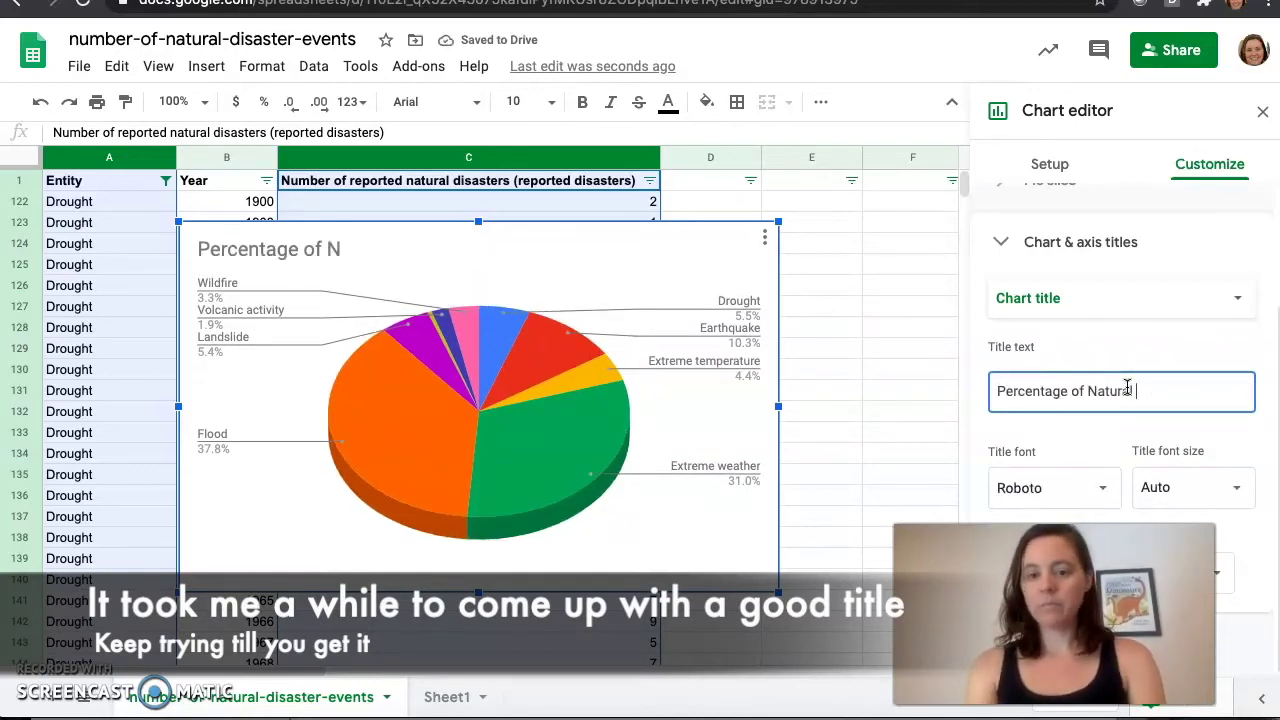
click(1090, 393)
key(shift+Home)
key(BackSpace)
click(1205, 393)
text(Occurence Percentage)
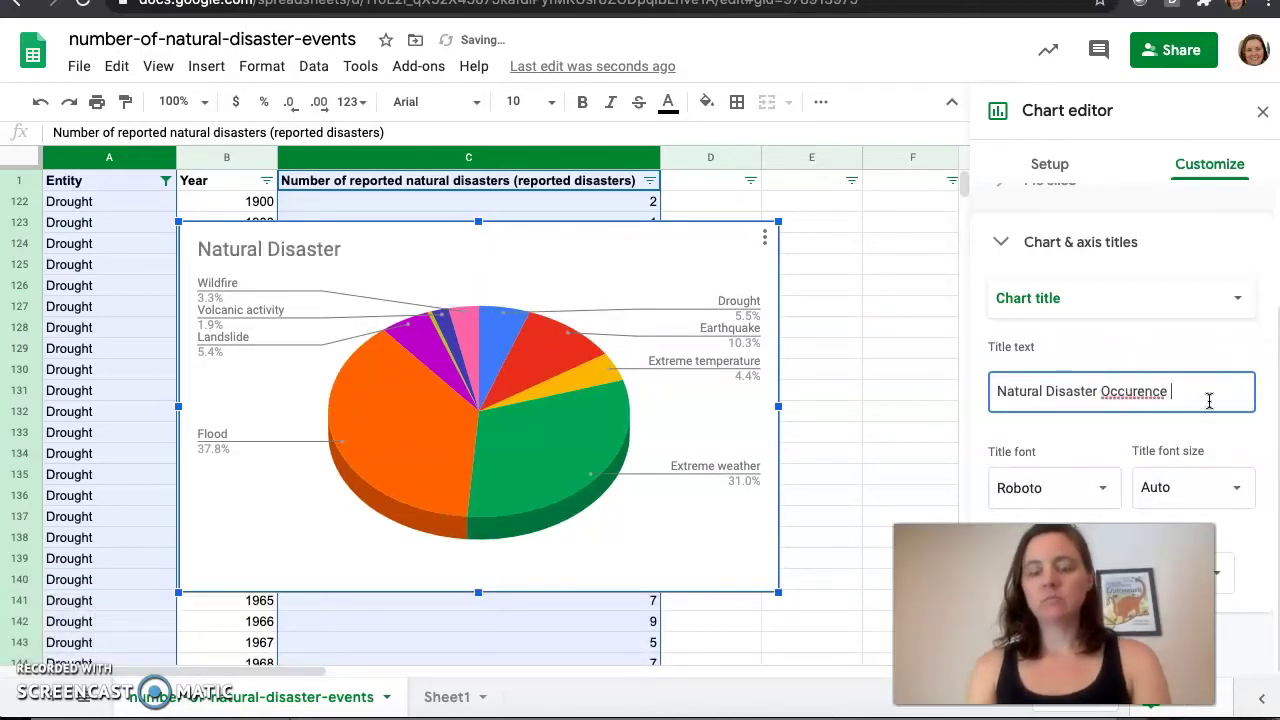
- Correct the spelling in the chart title and extend it to read Natural Disaster Occurrence 1900-2019
right_click(1143, 395)
right_click(1145, 396)
click(1160, 404)
key(BackSpace)
key(BackSpace)
key(BackSpace)
key(BackSpace)
key(BackSpace)
key(BackSpace)
key(BackSpace)
key(BackSpace)
key(BackSpace)
key(BackSpace)
text(1900)
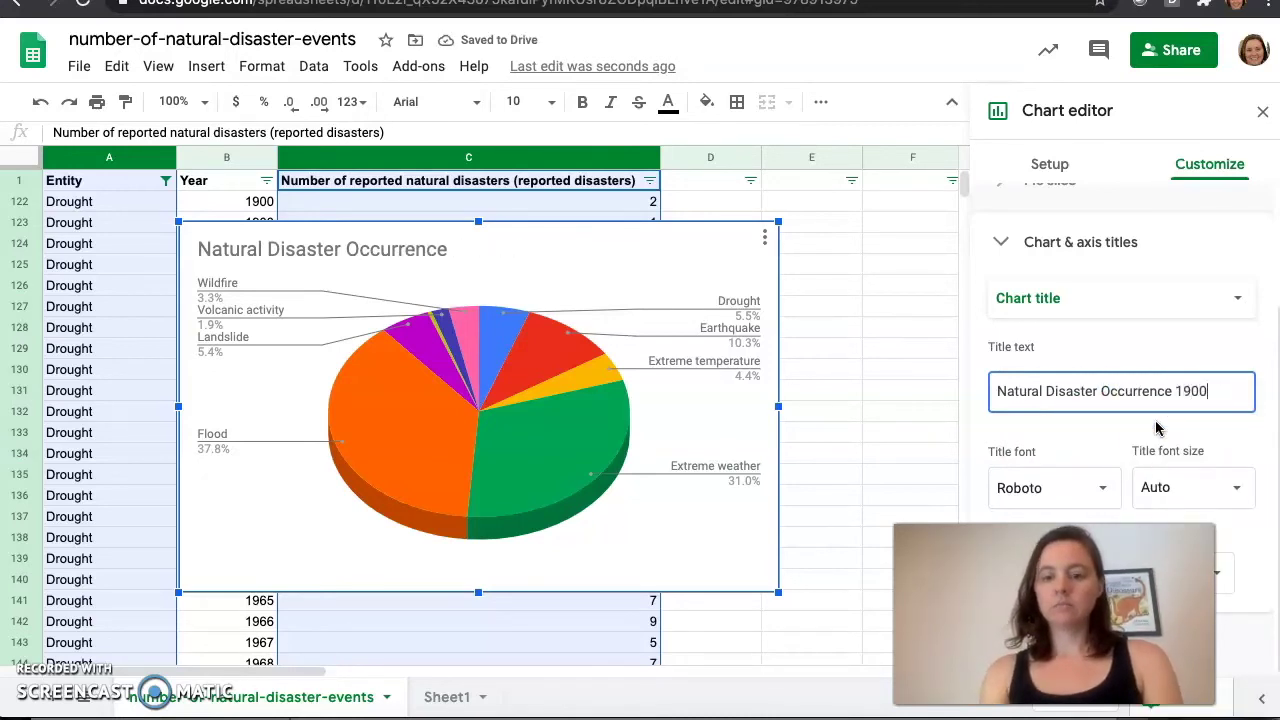
text(-2019)
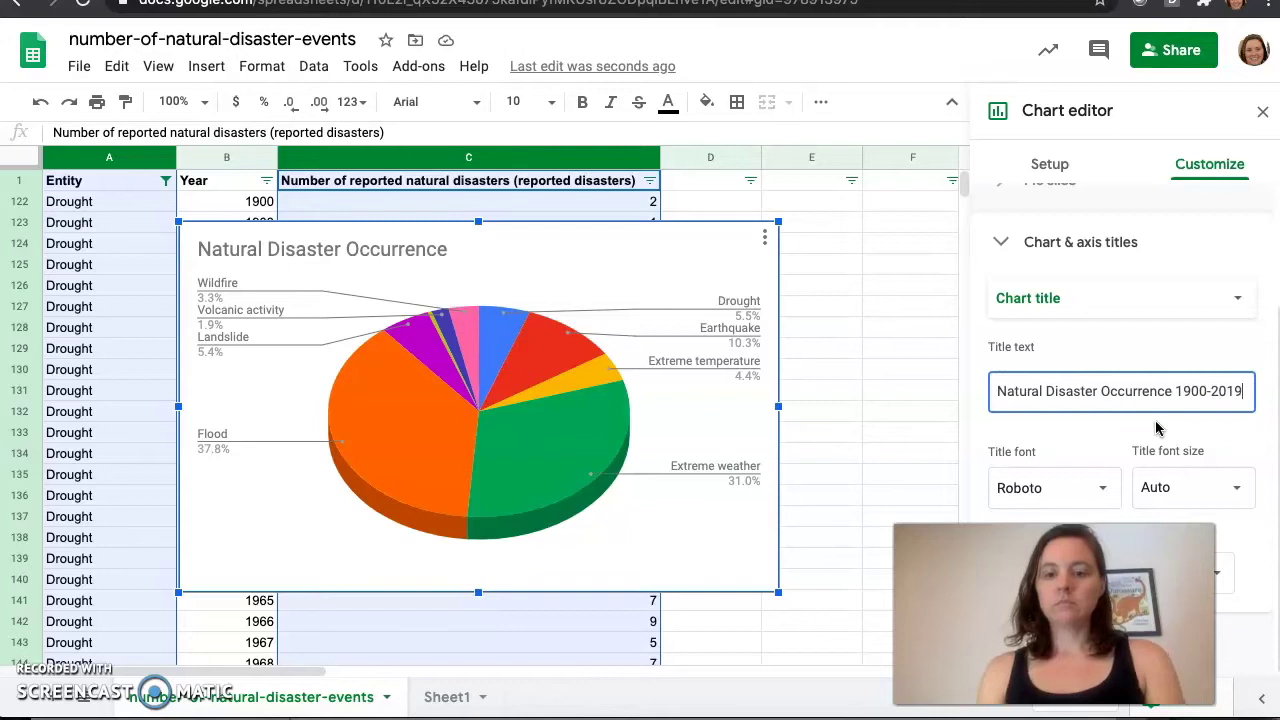
click(1264, 466)
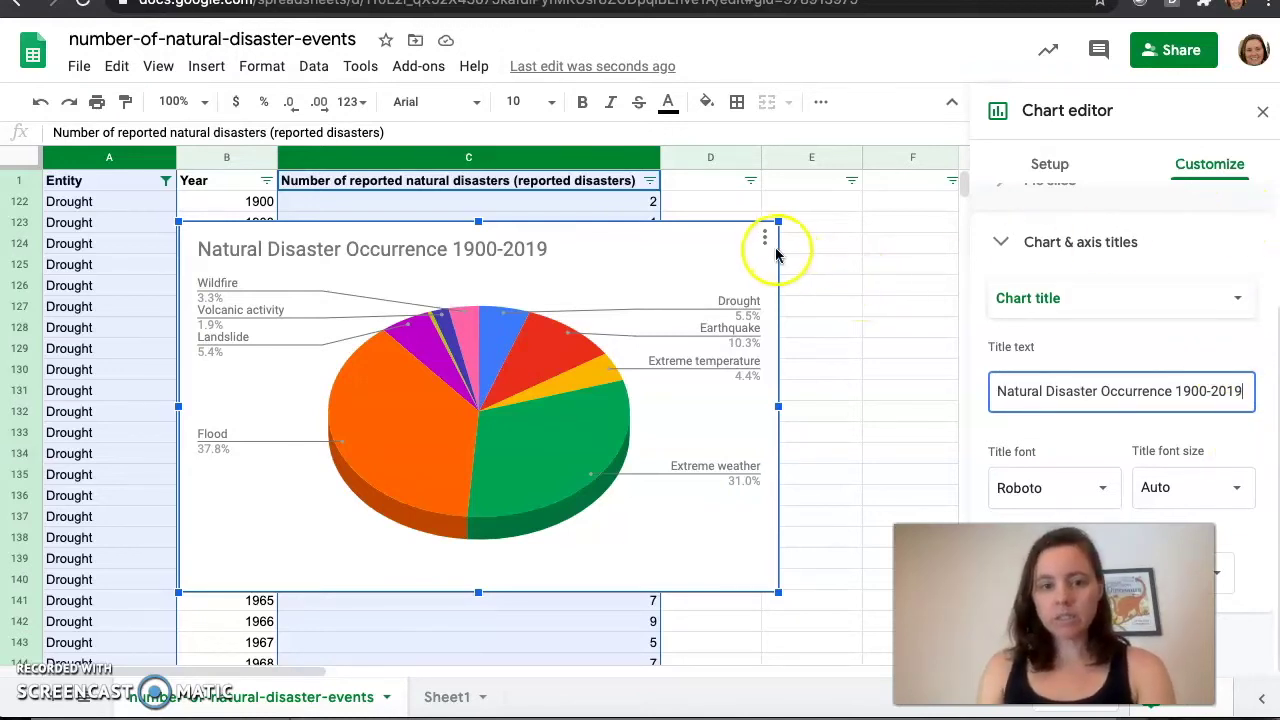
- Close the chart editor and copy the finished pie chart
click(1262, 111)
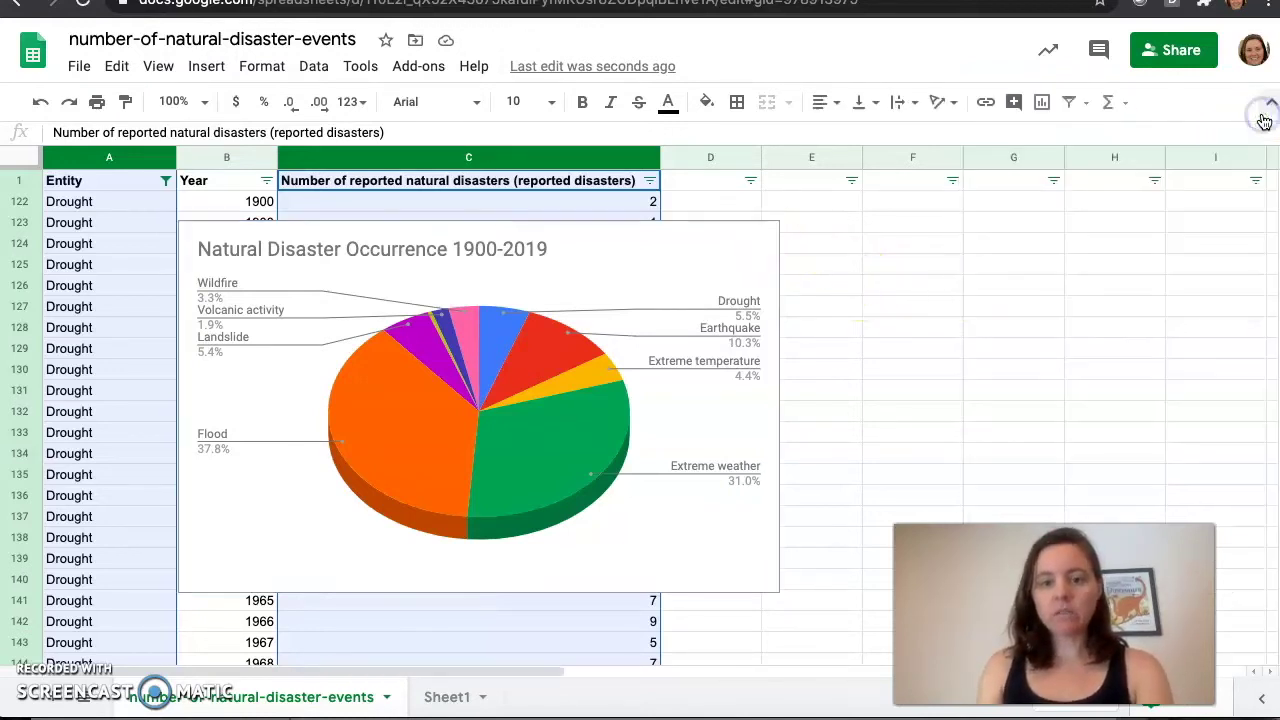
click(723, 243)
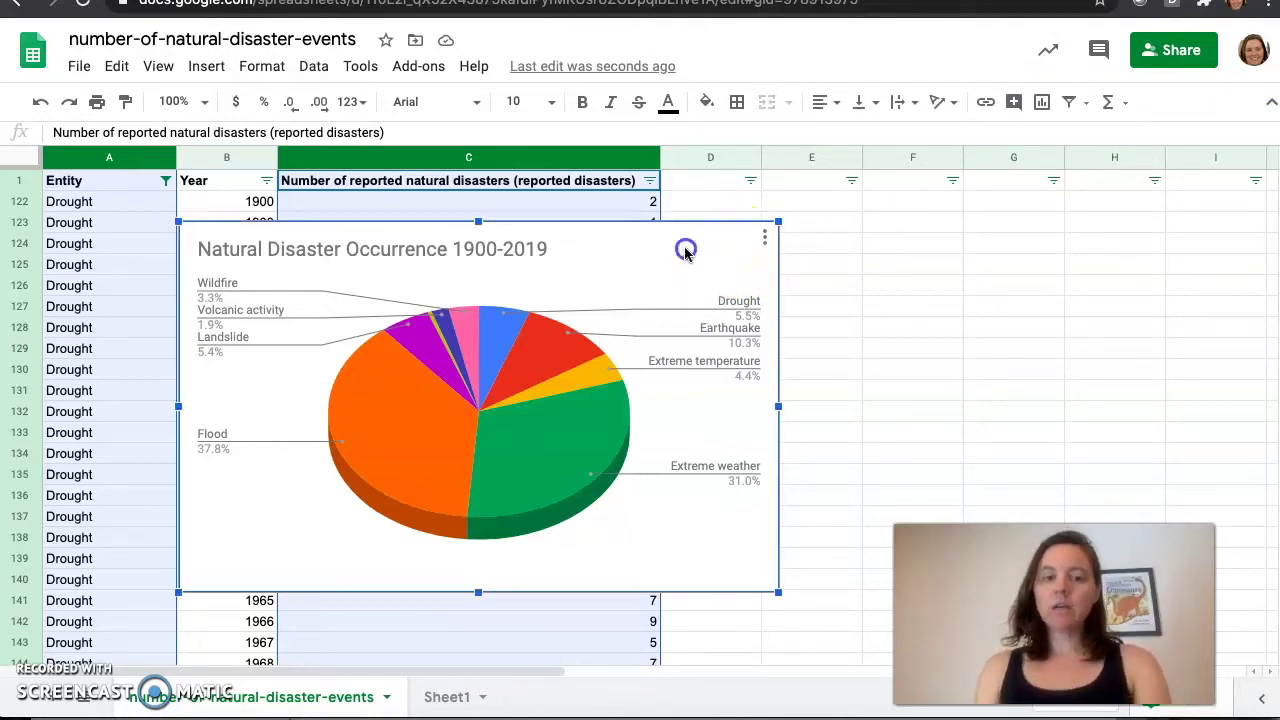
click(767, 244)
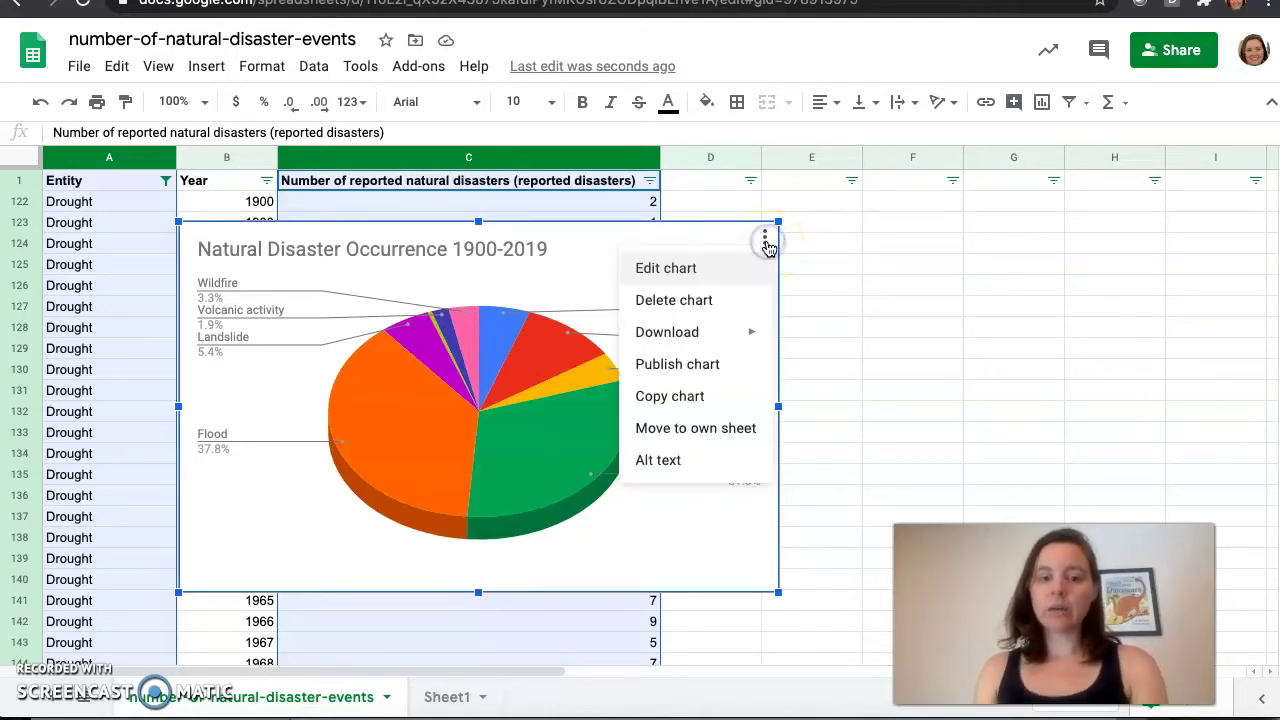
click(709, 398)
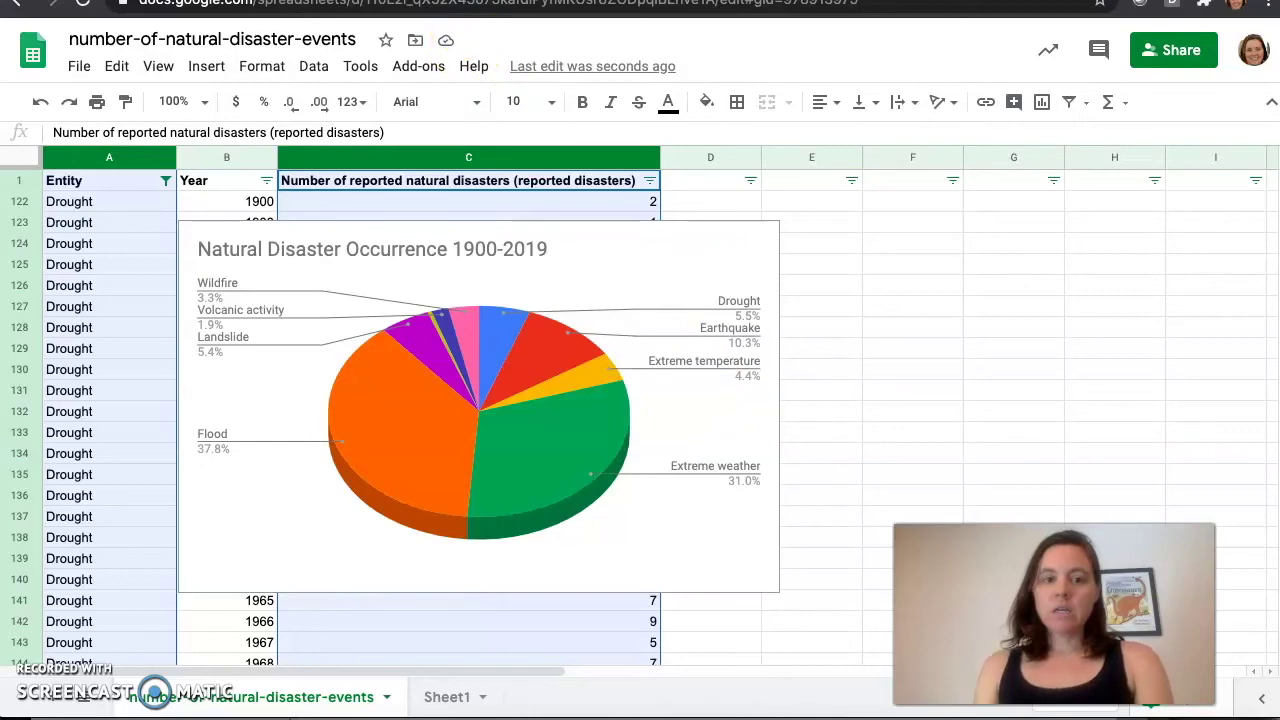
- Switch to the Data in Environmental Science 2.0 document and paste the pie chart into the graph answer box
click(450, 1)
scroll(469, 521, down, 10)
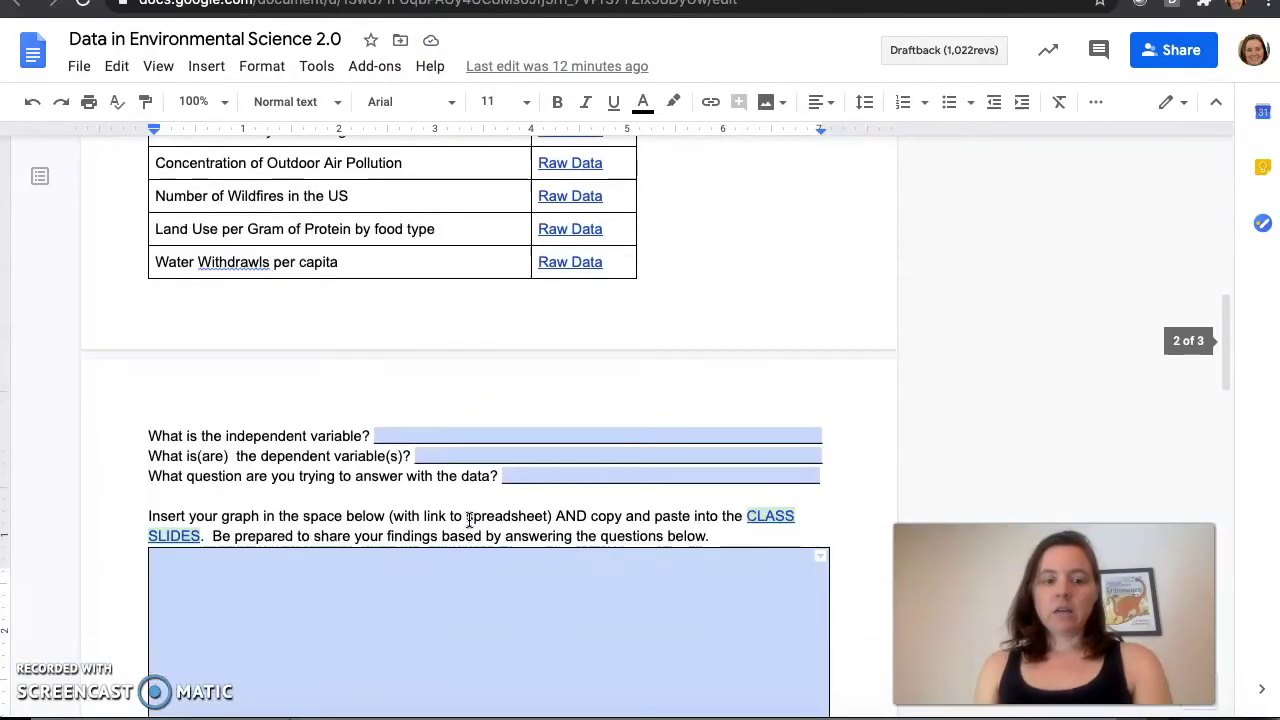
scroll(469, 521, down, 2)
click(206, 418)
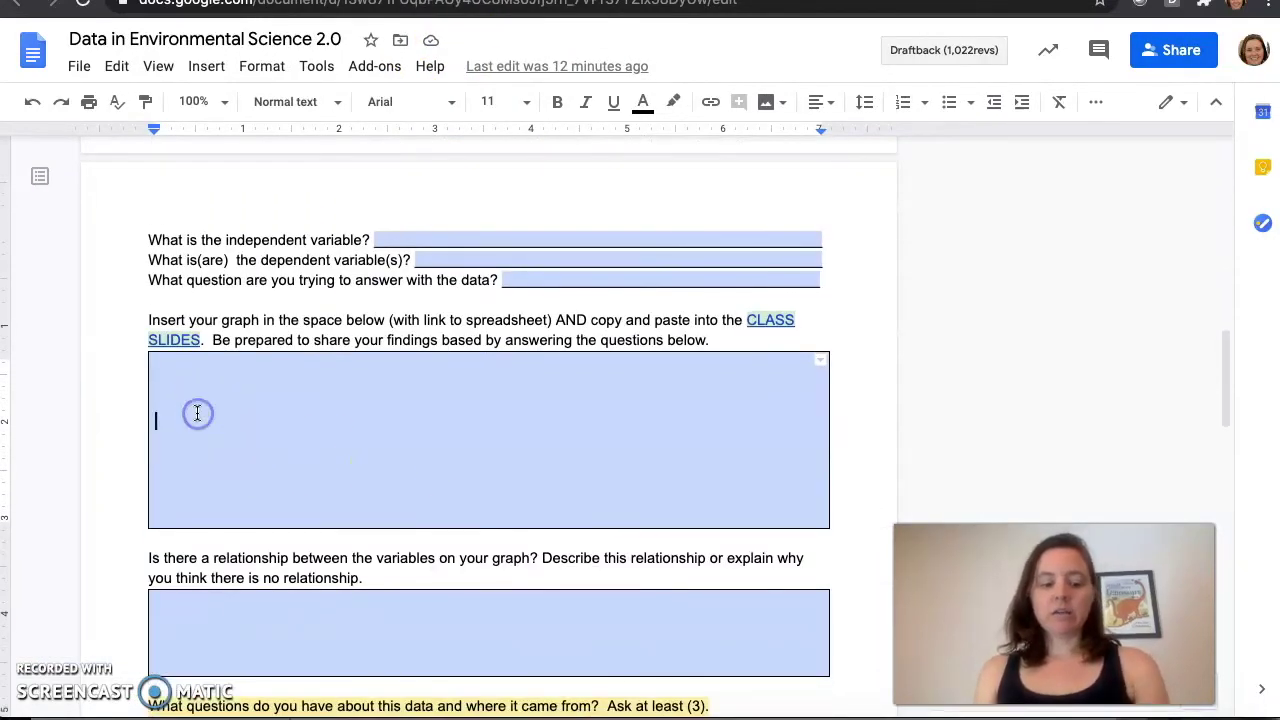
key(ctrl+v)
click(466, 401)
click(790, 451)
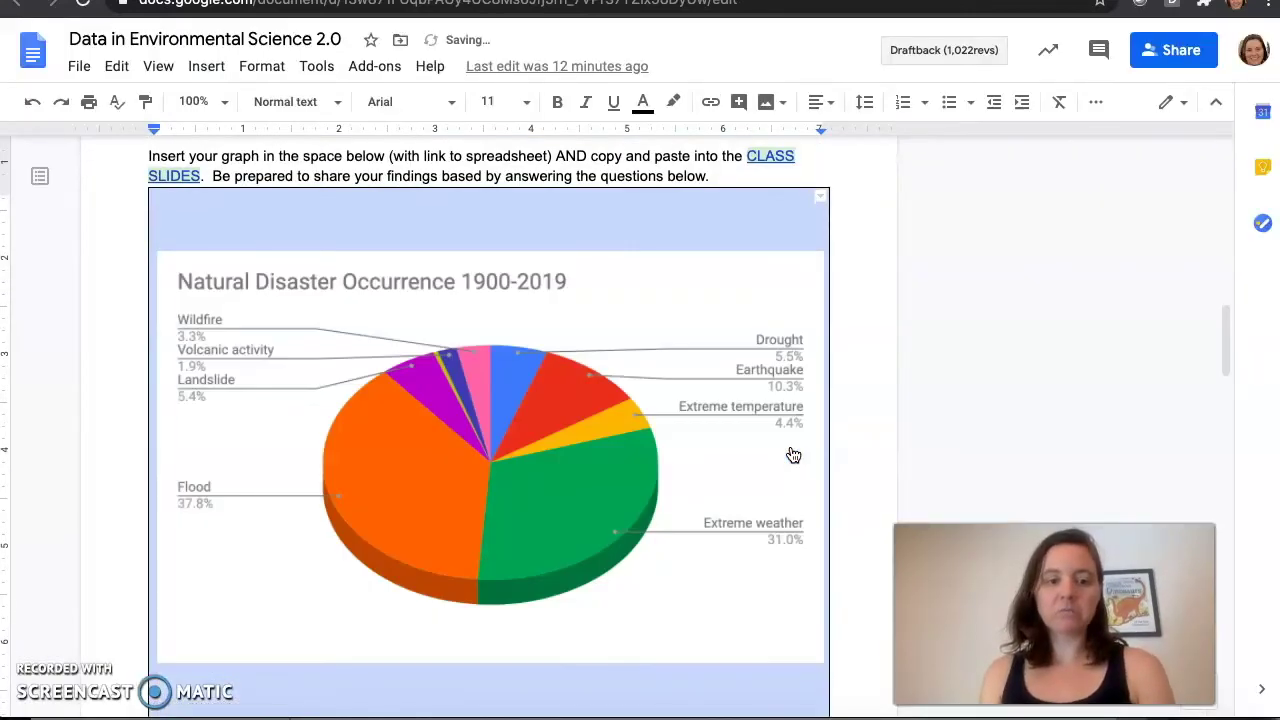
click(577, 466)
click(677, 463)
scroll(676, 465, up, 1)
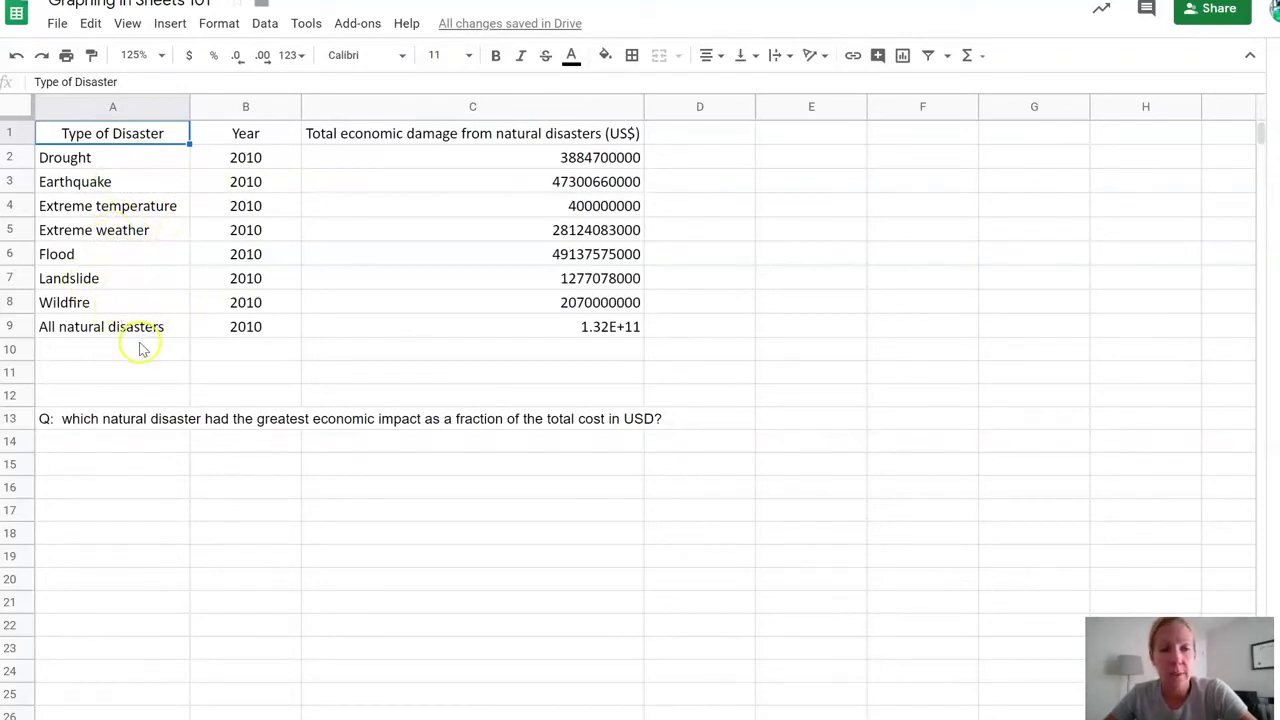
click(601, 141)
click(700, 170)
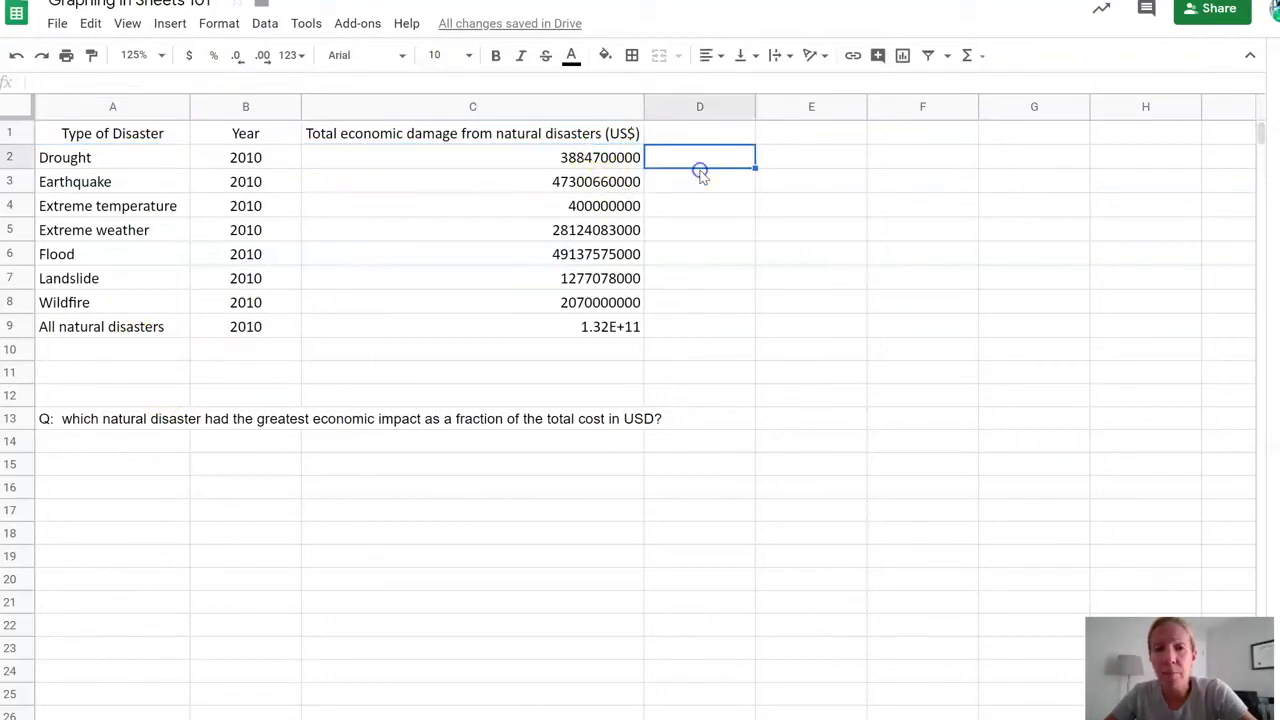
click(601, 137)
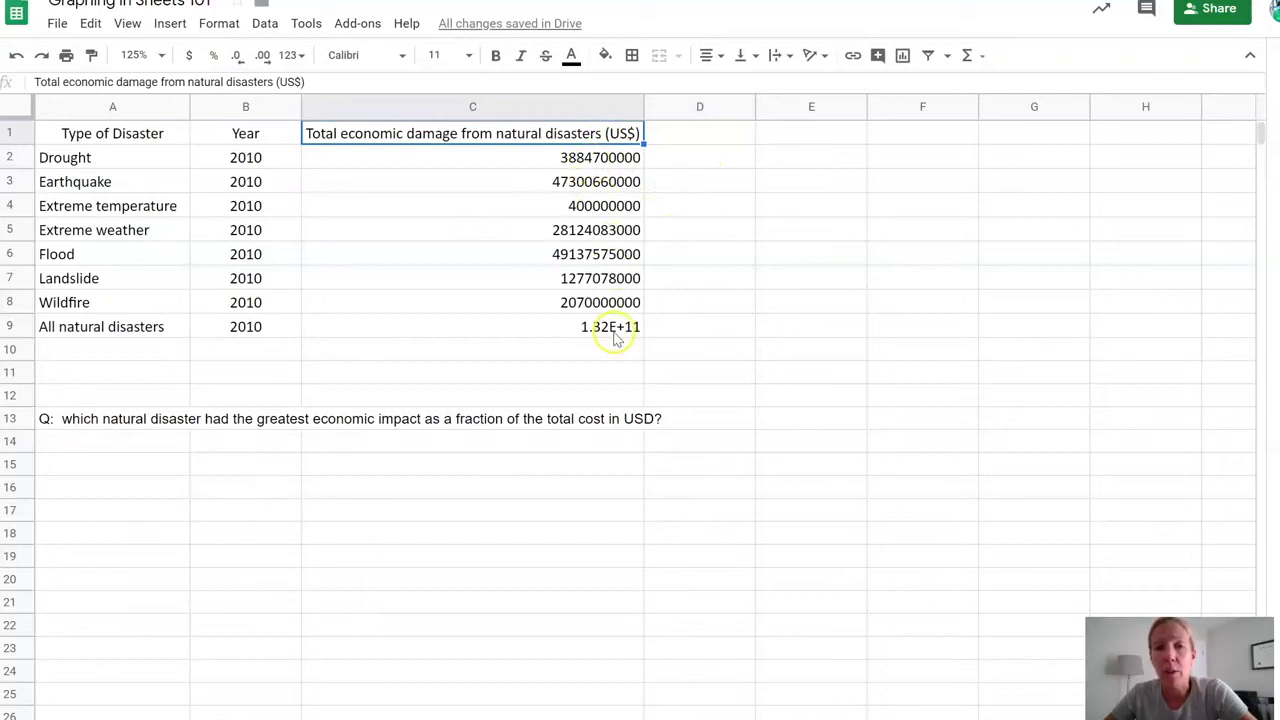
click(104, 337)
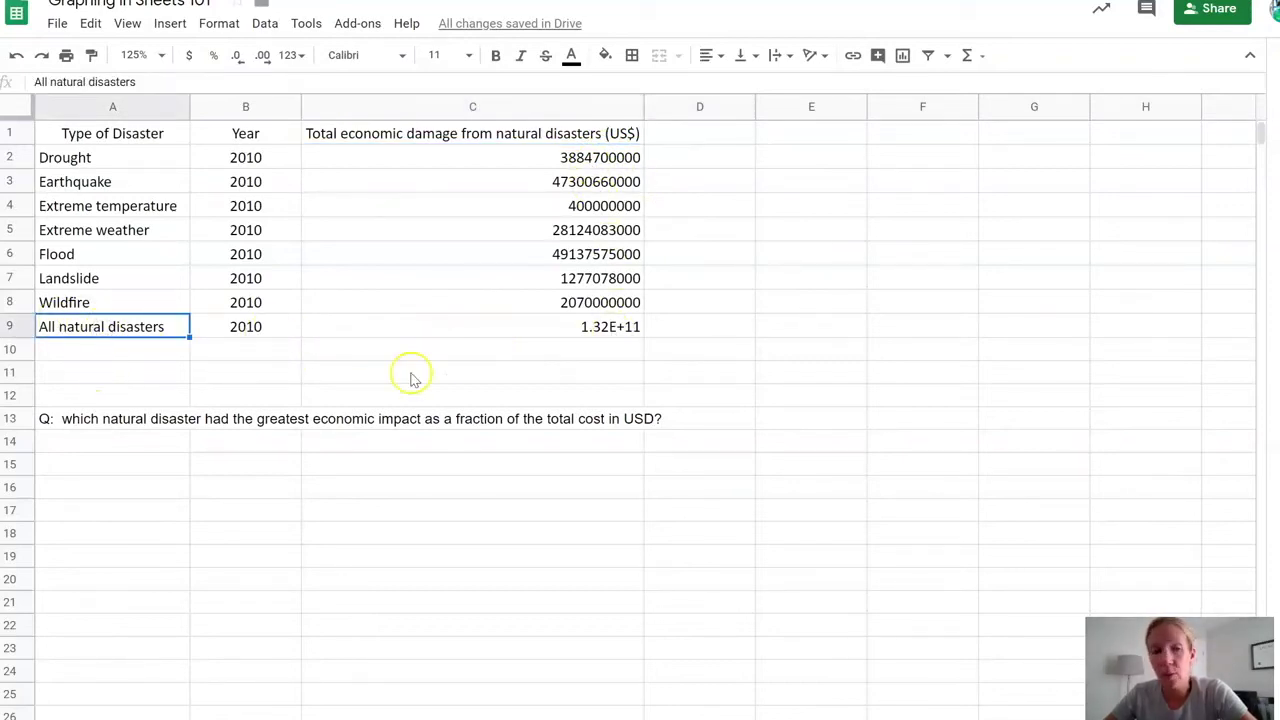
click(257, 355)
- Fill the All natural disasters row, cells A9 to C9, with light orange
drag(140, 328, 441, 331)
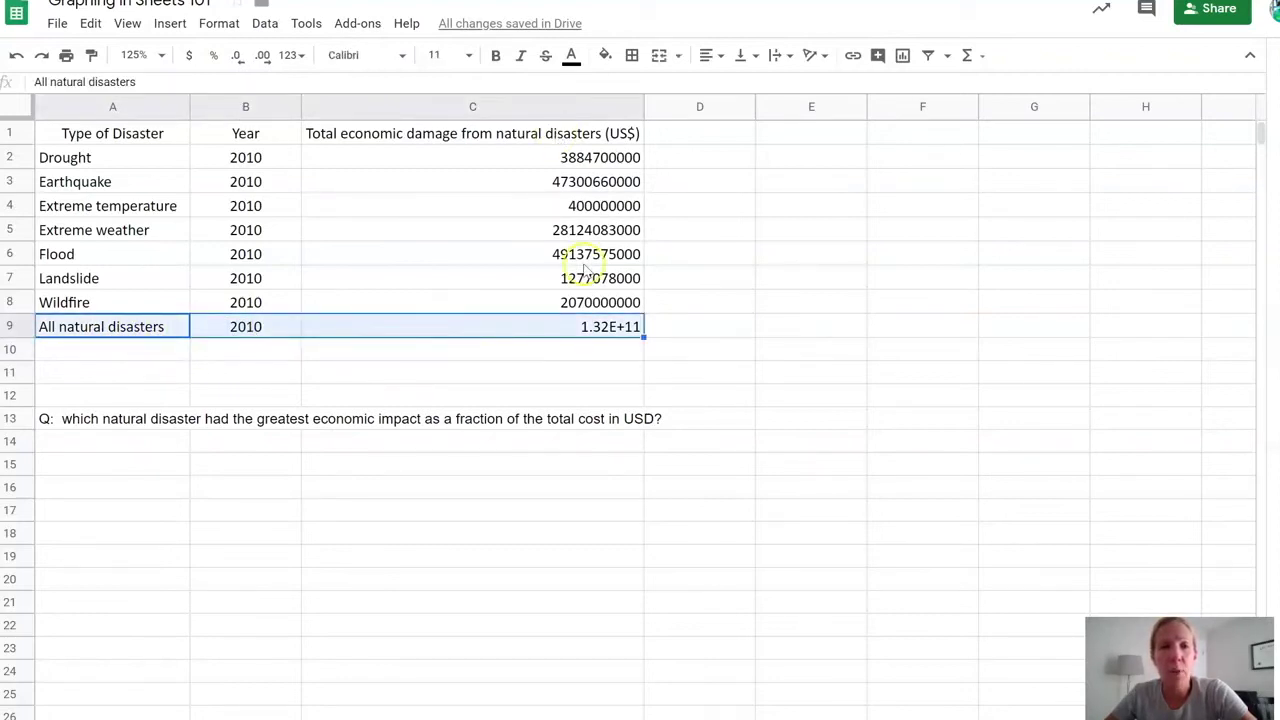
click(607, 55)
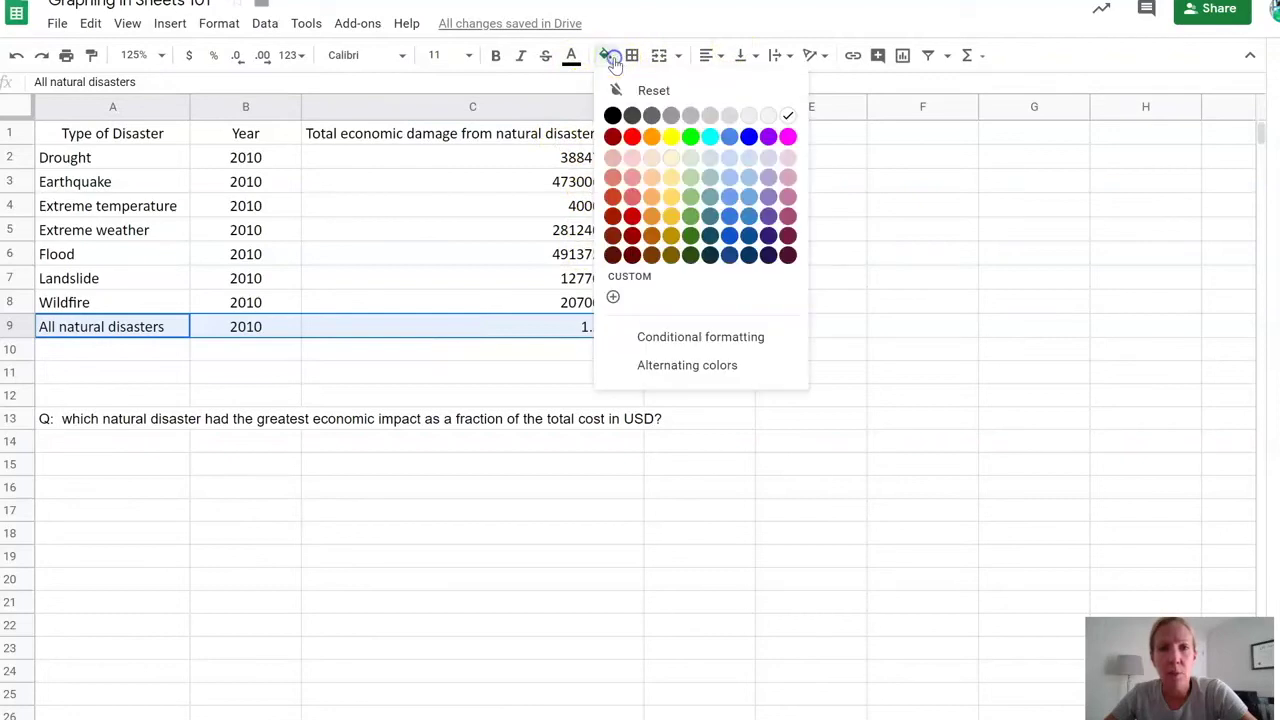
click(651, 158)
click(737, 300)
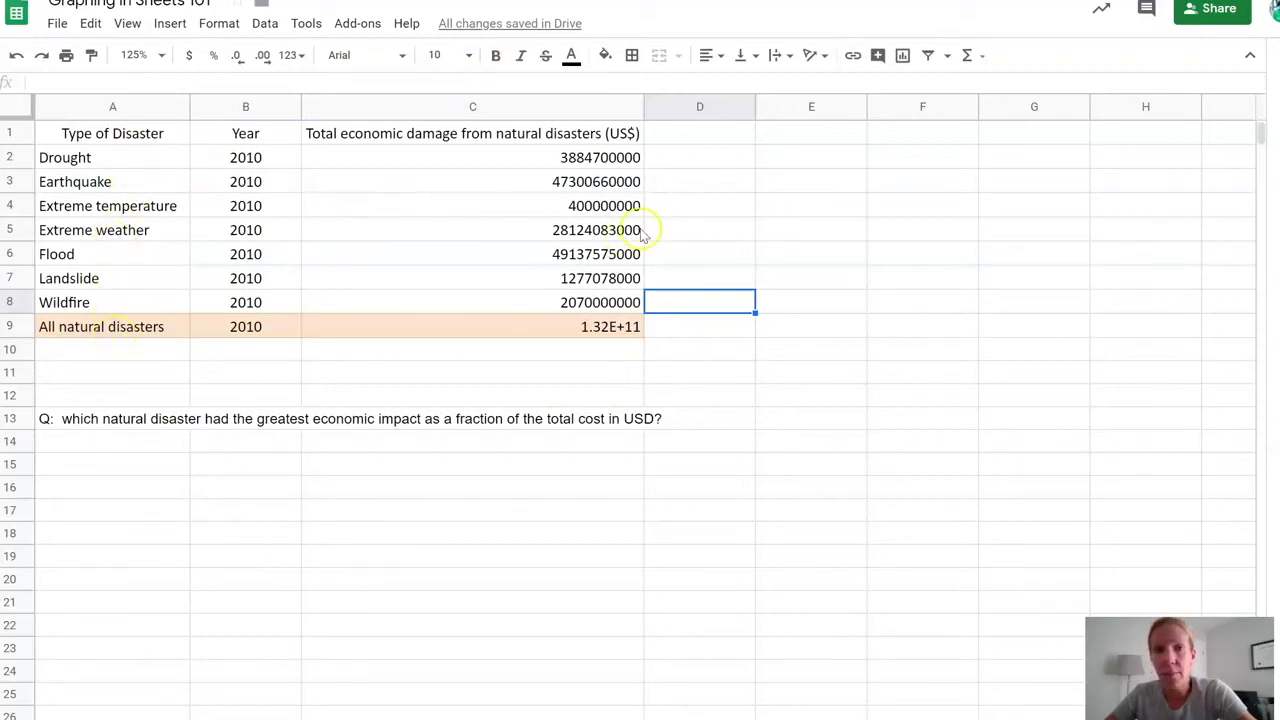
- Add the column header % of total in cell D1
click(697, 134)
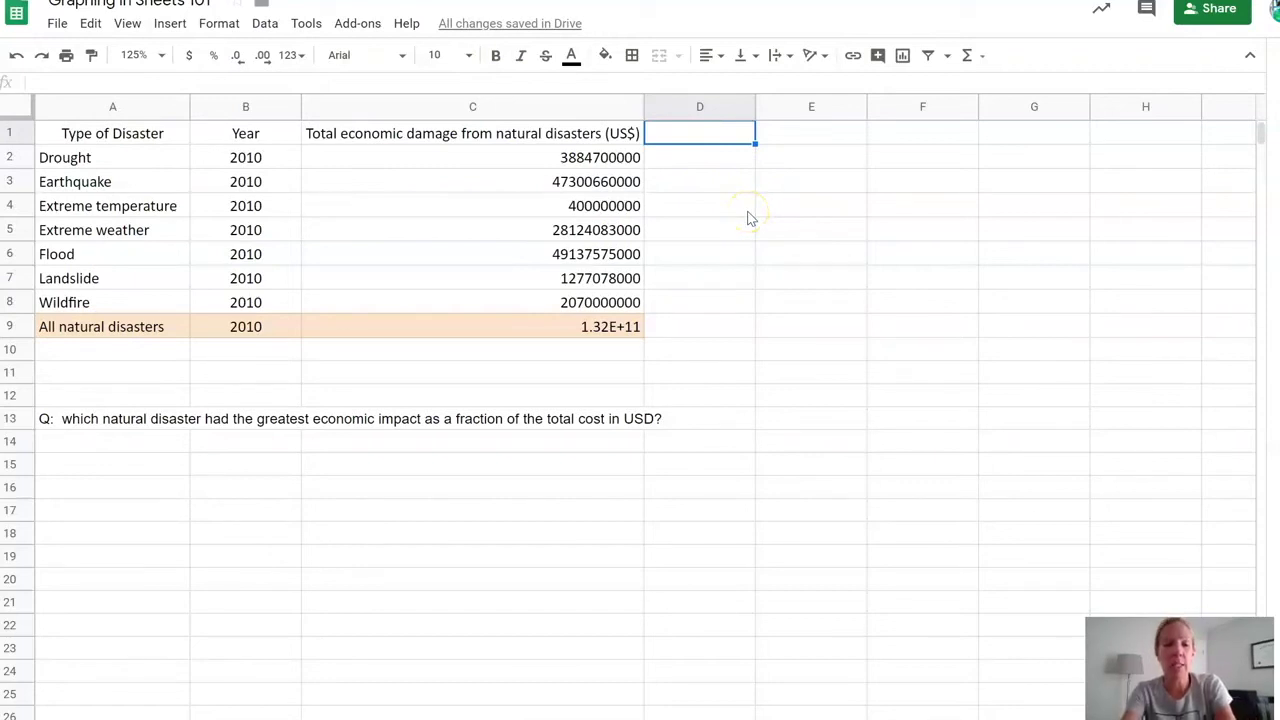
text(% of)
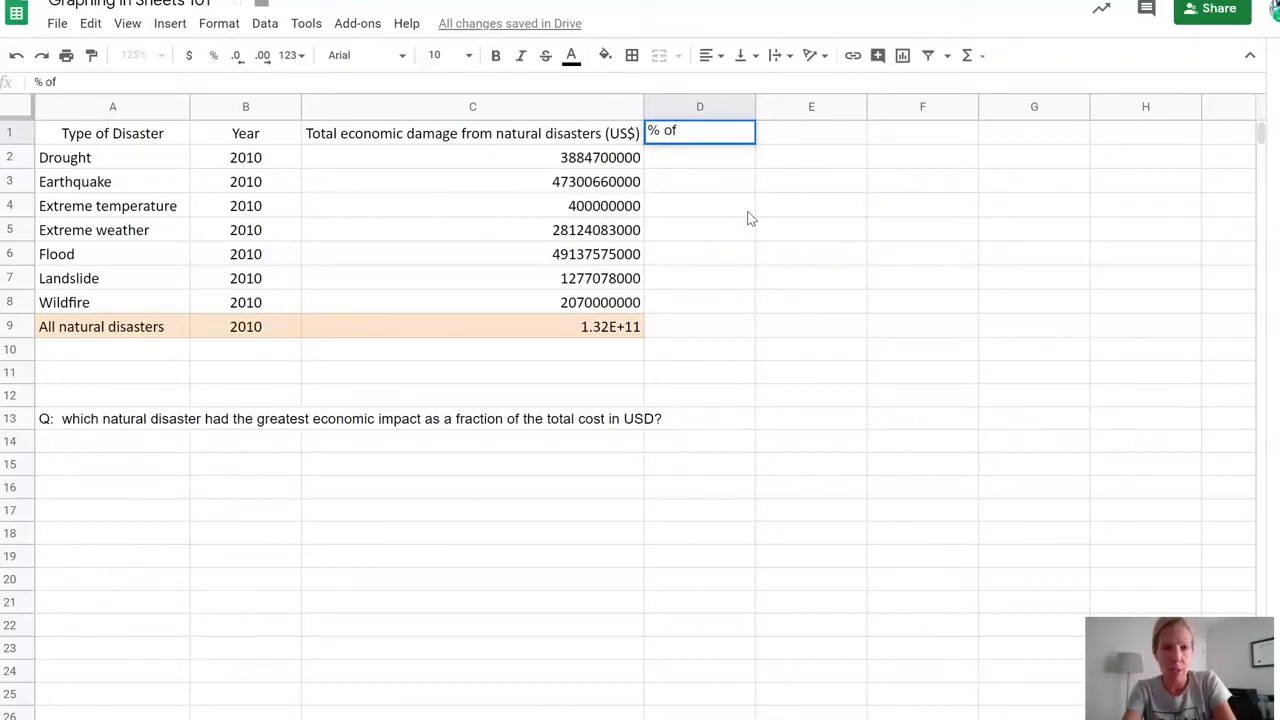
text( total)
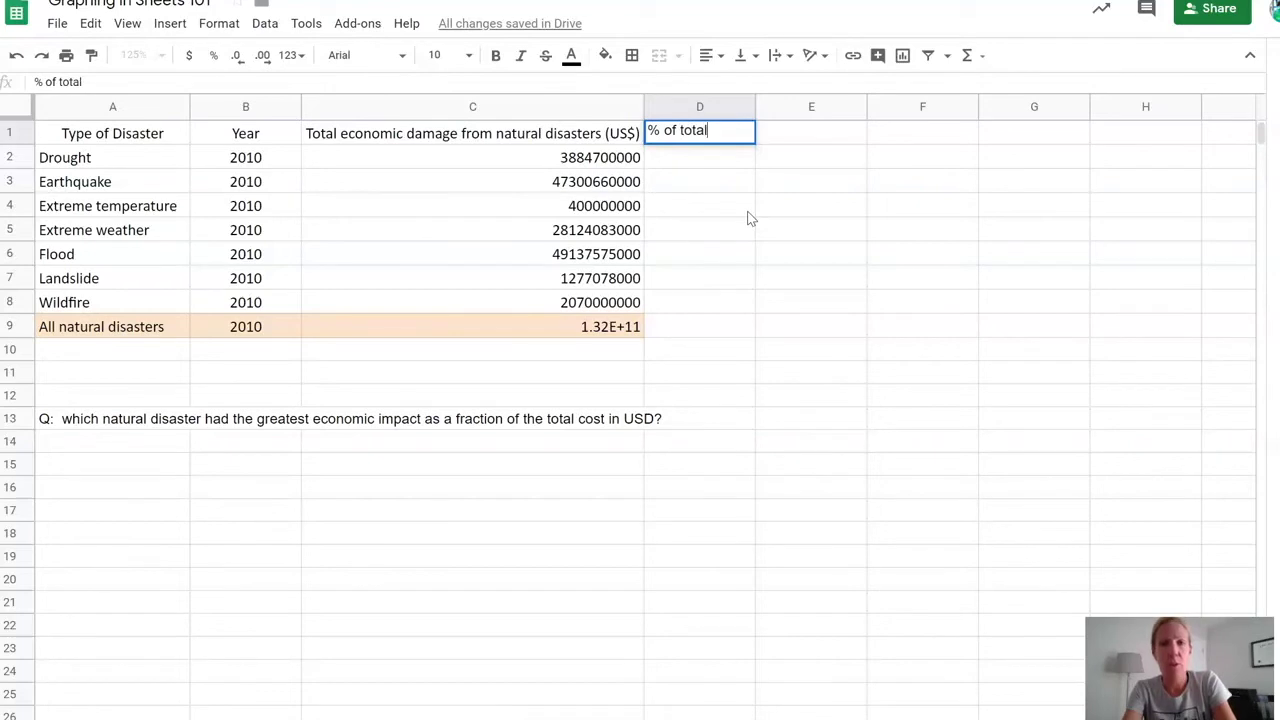
key(Return)
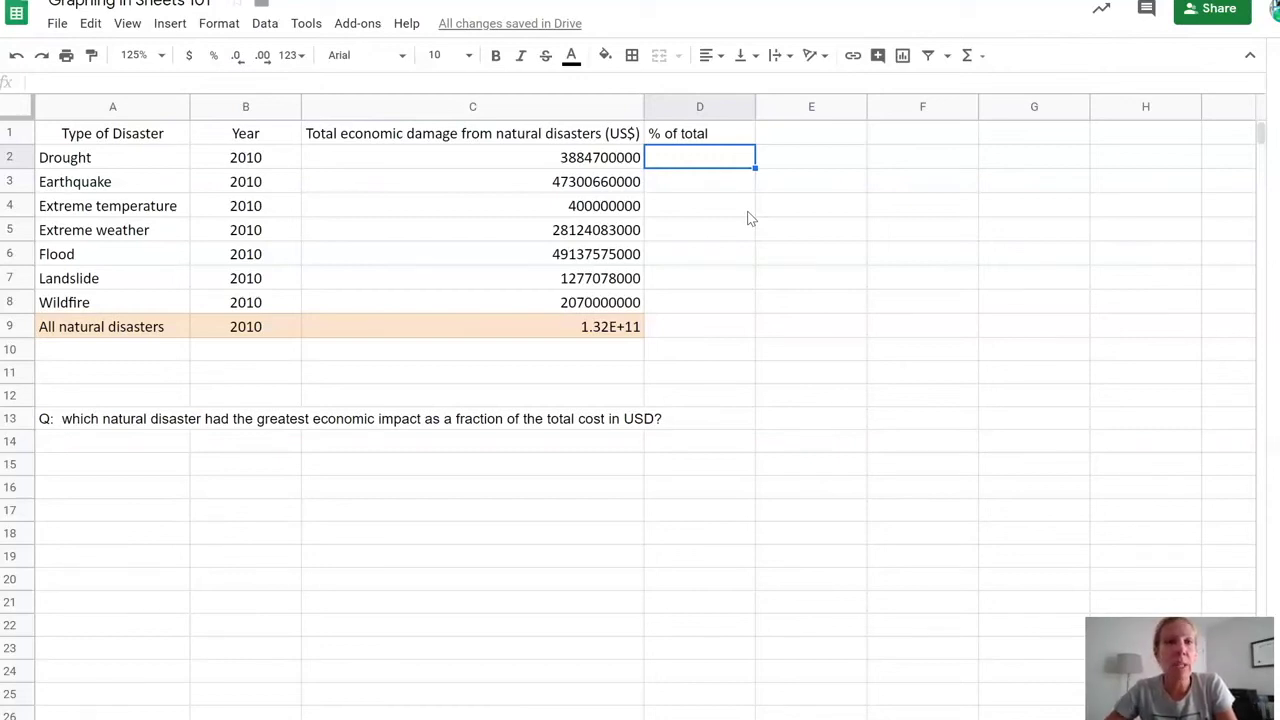
- Enter the formula =C2/C9 in cell D2 to calculate Drought's share of the total economic damage
click(155, 55)
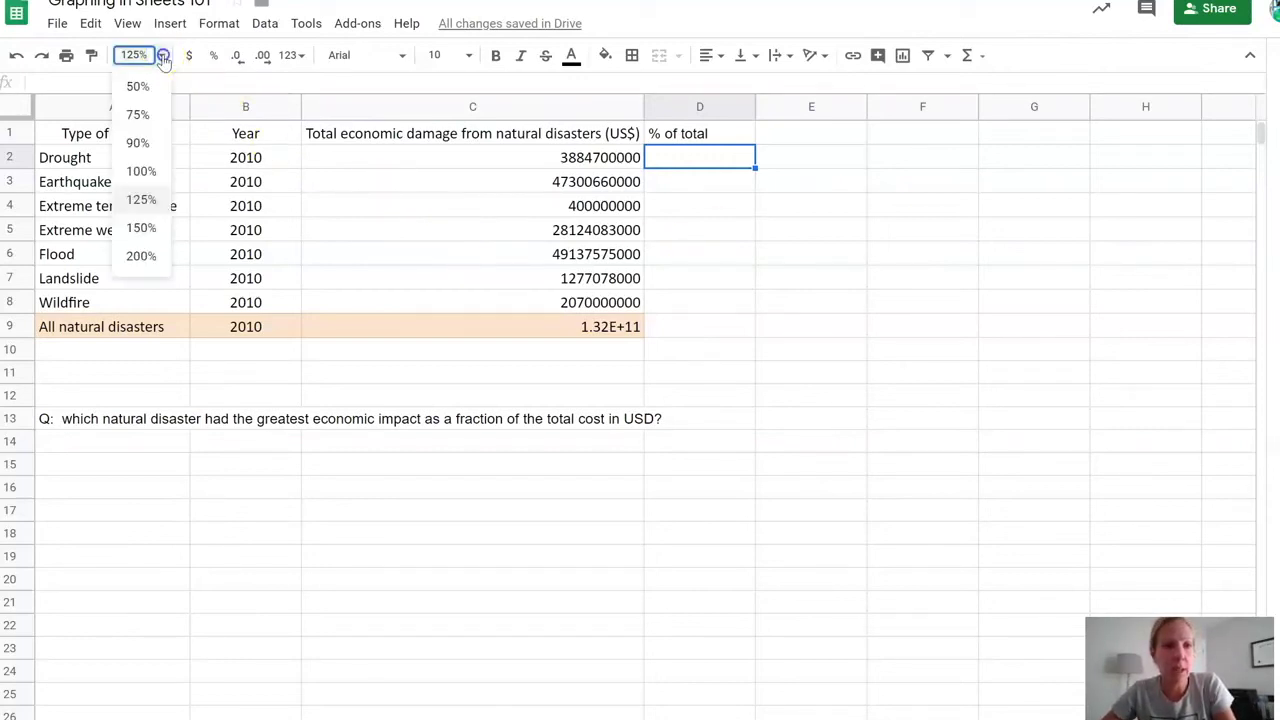
click(142, 229)
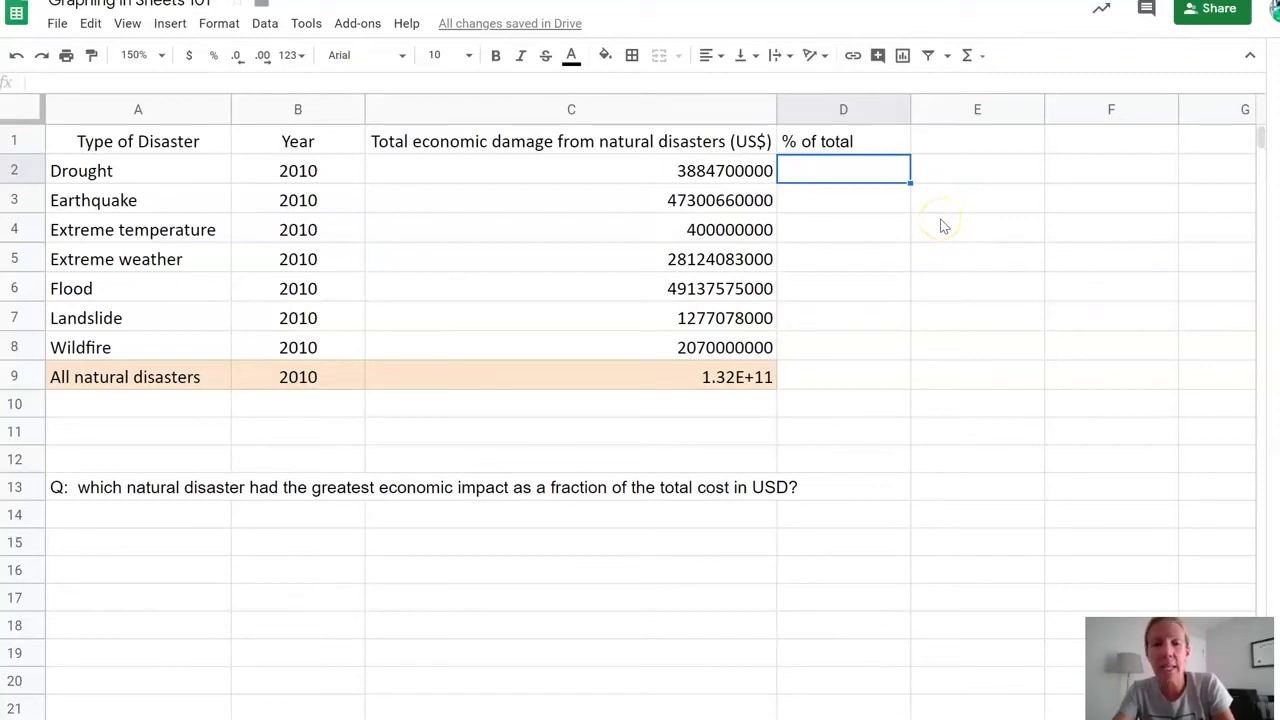
text(=)
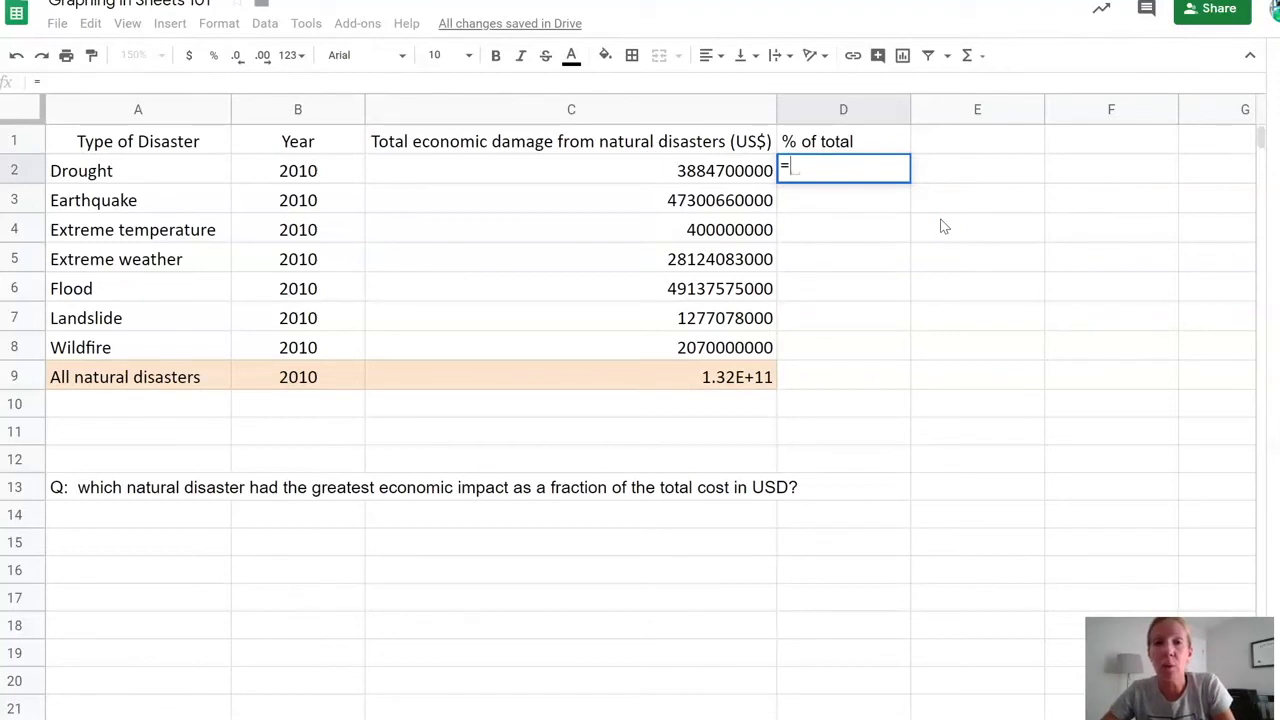
click(642, 176)
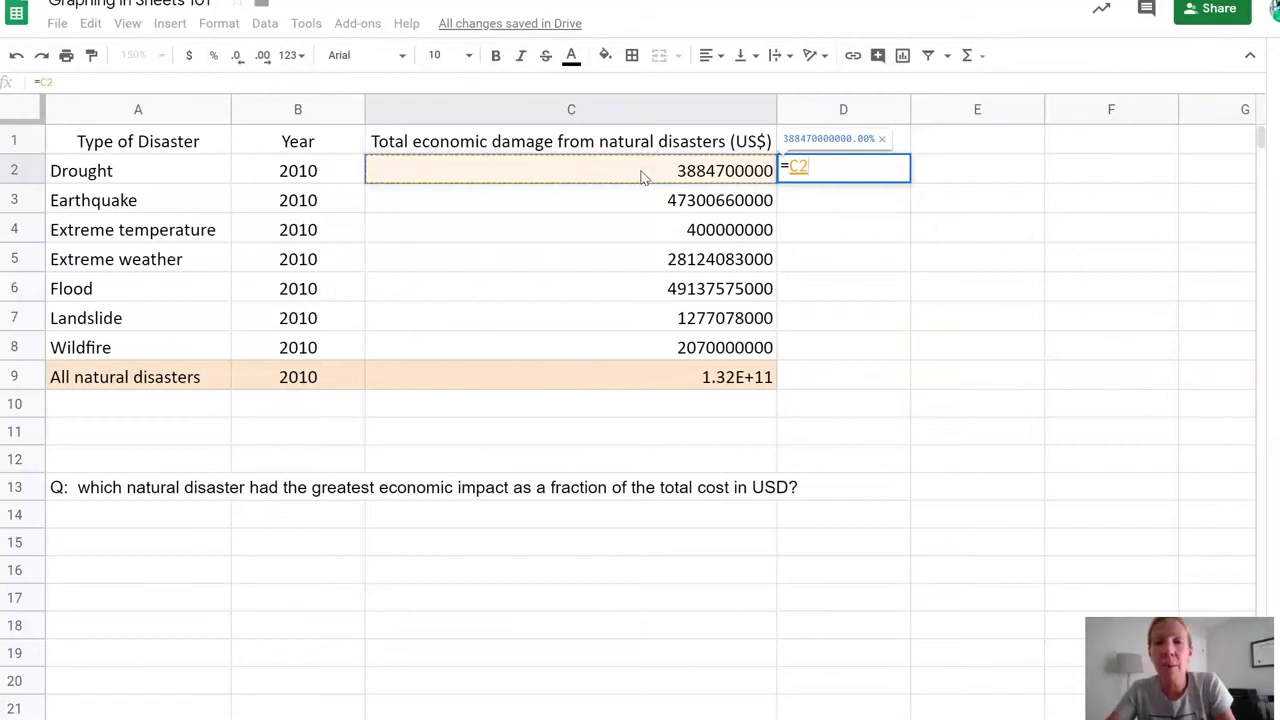
text(/)
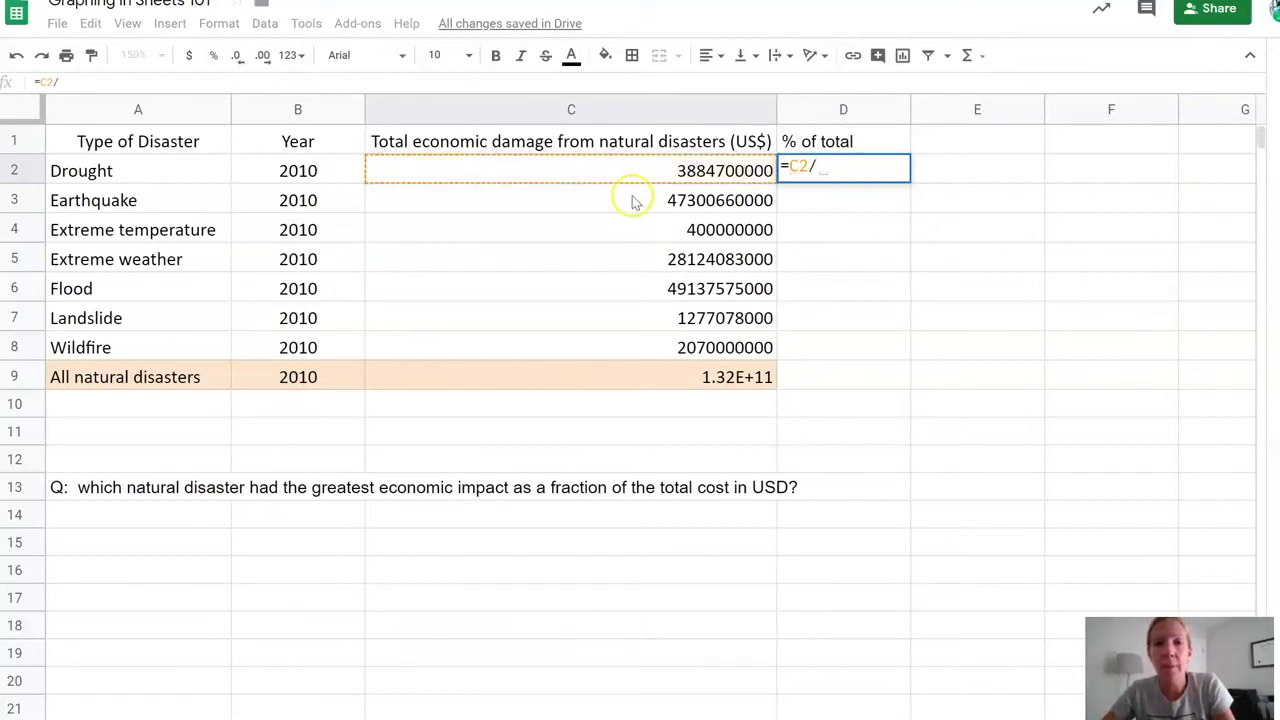
click(697, 381)
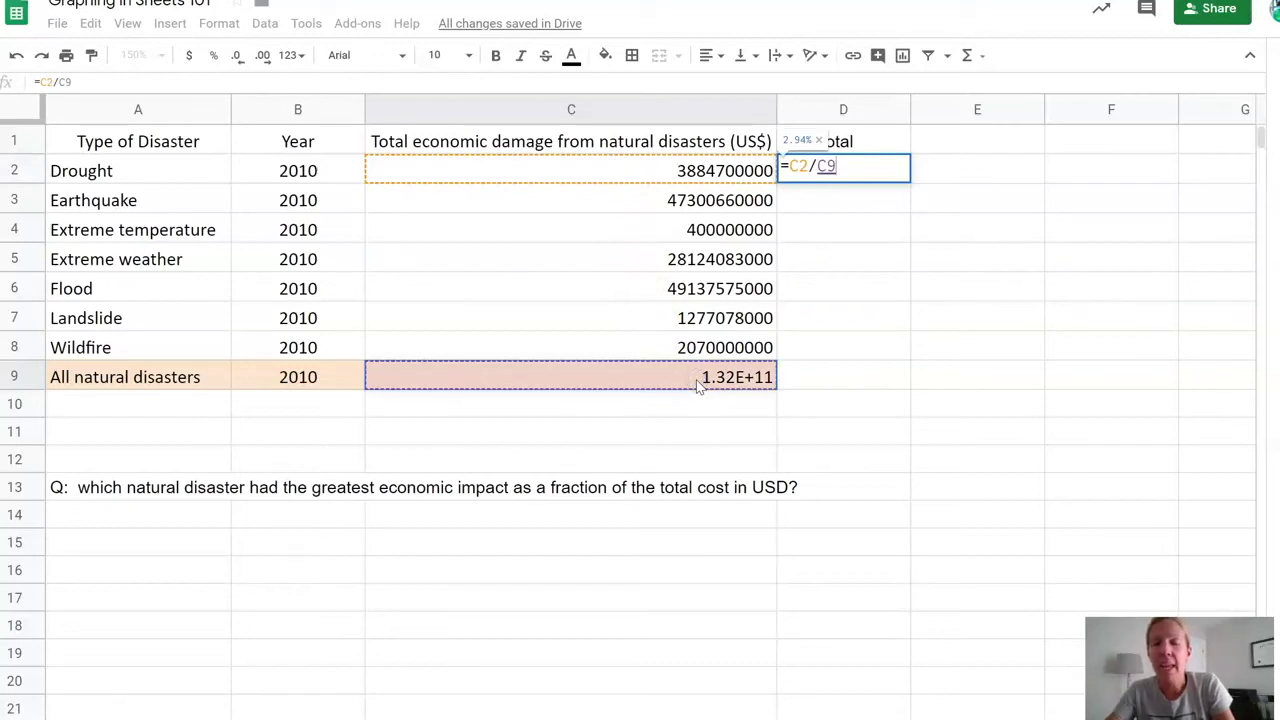
key(Return)
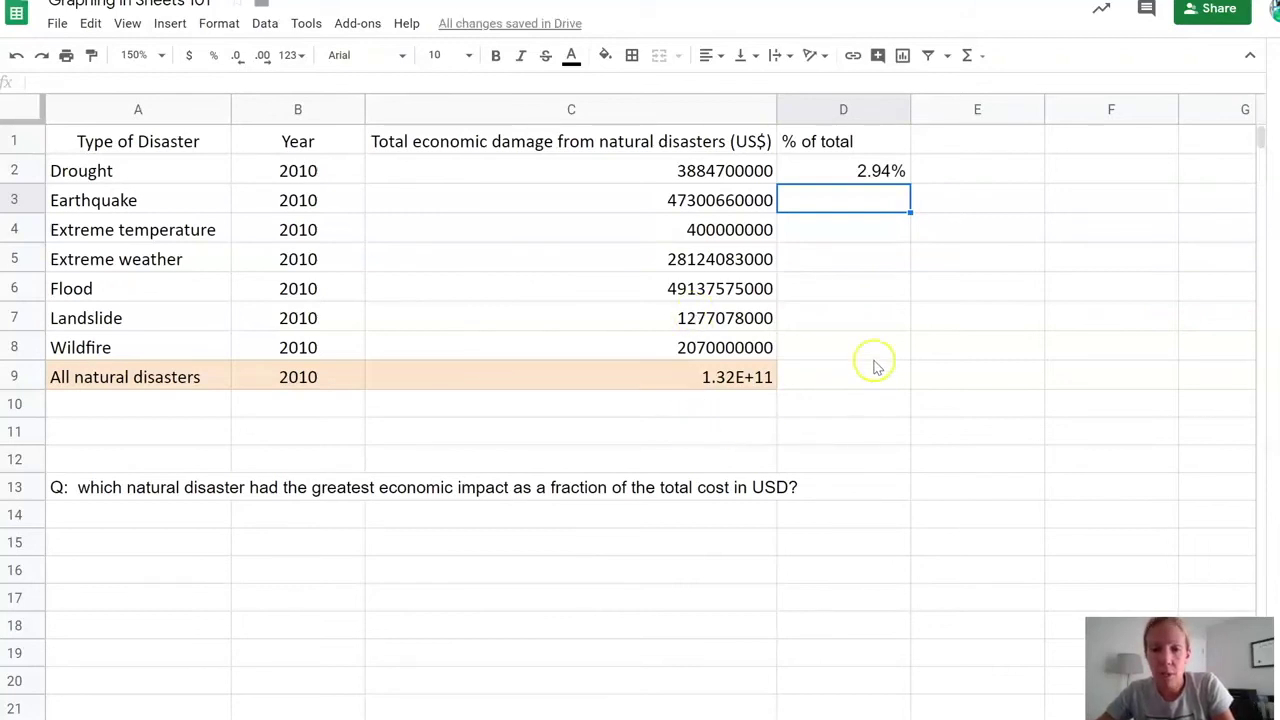
click(831, 175)
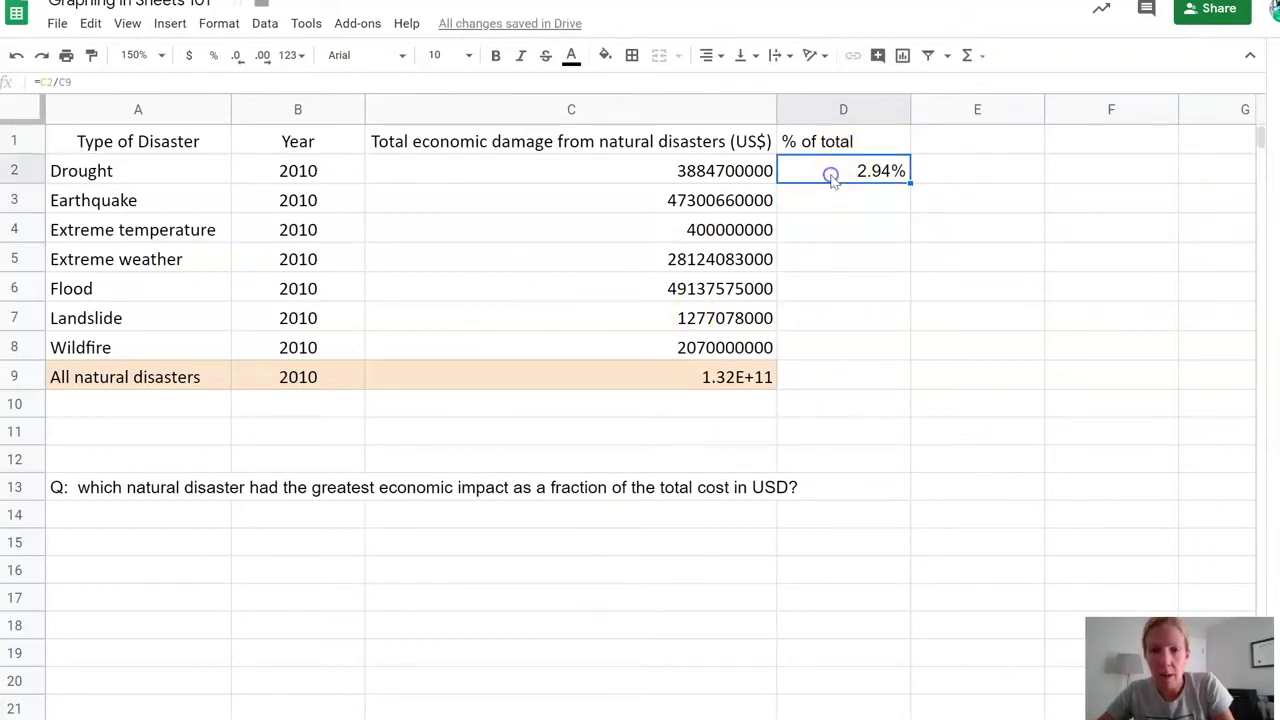
click(865, 106)
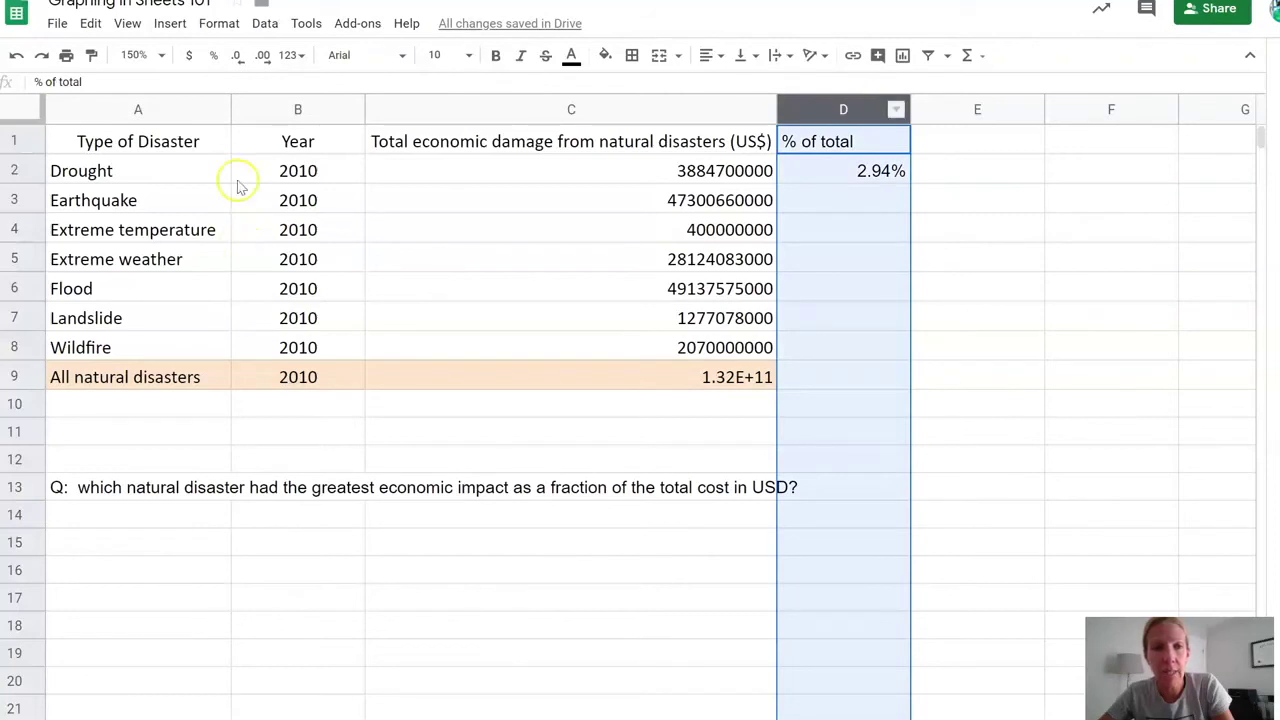
click(212, 28)
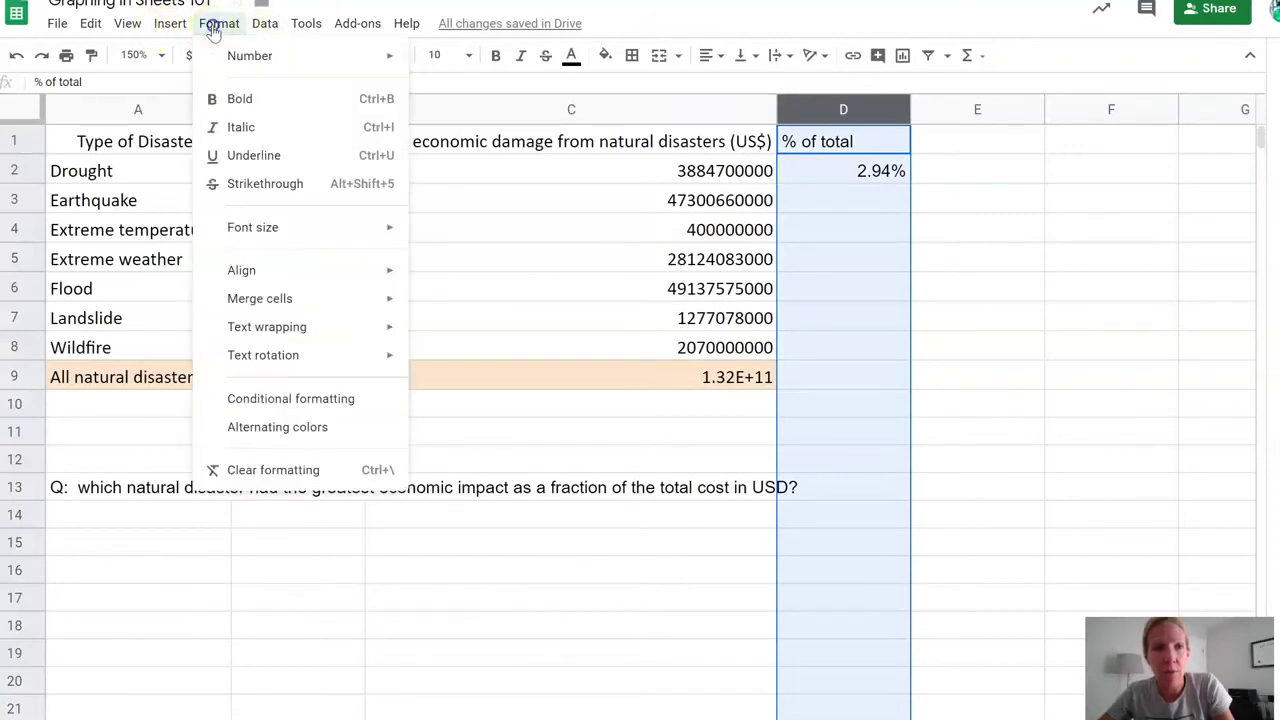
mouse_move(235, 66)
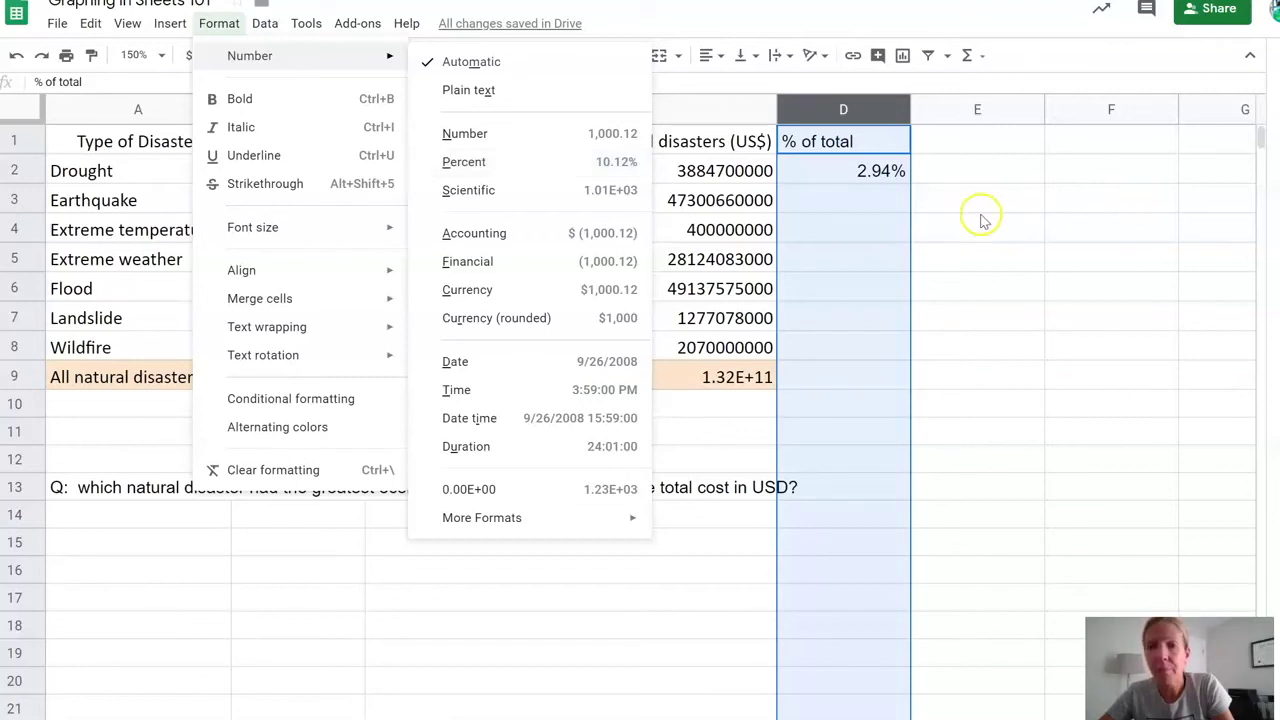
click(1020, 212)
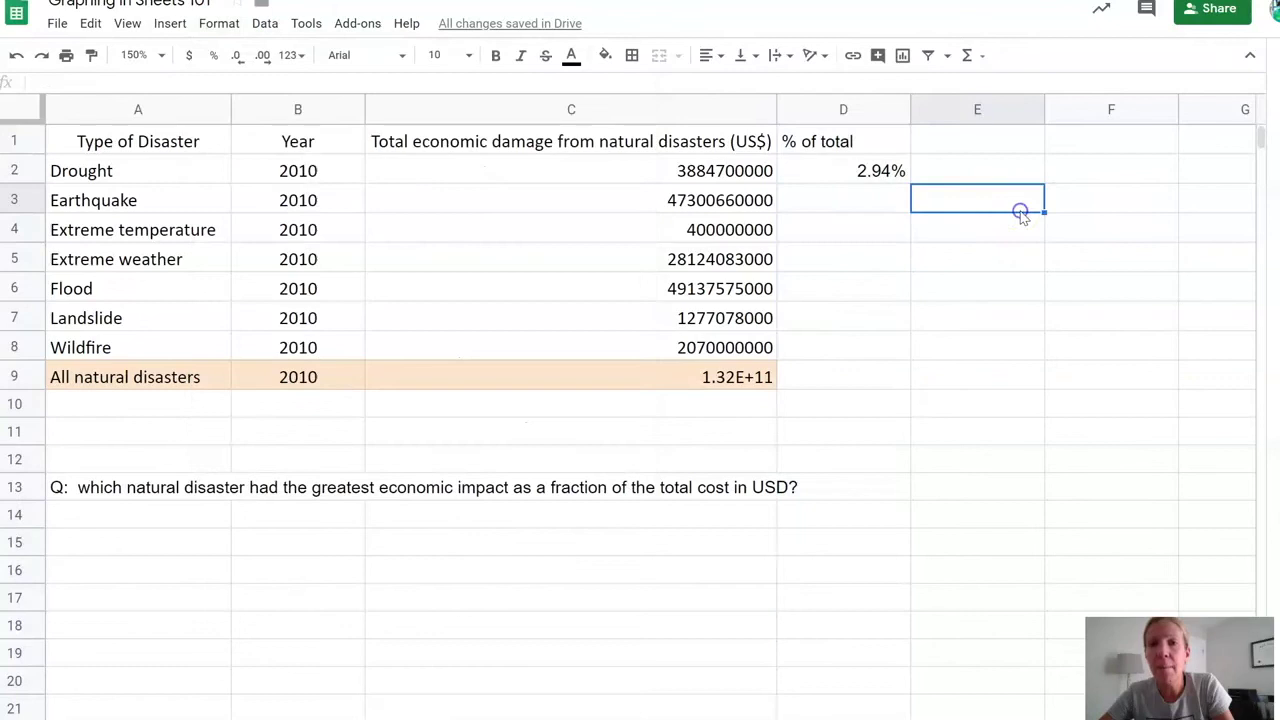
- Try to fill the relative-reference formula from cell D2 down to D8
click(870, 172)
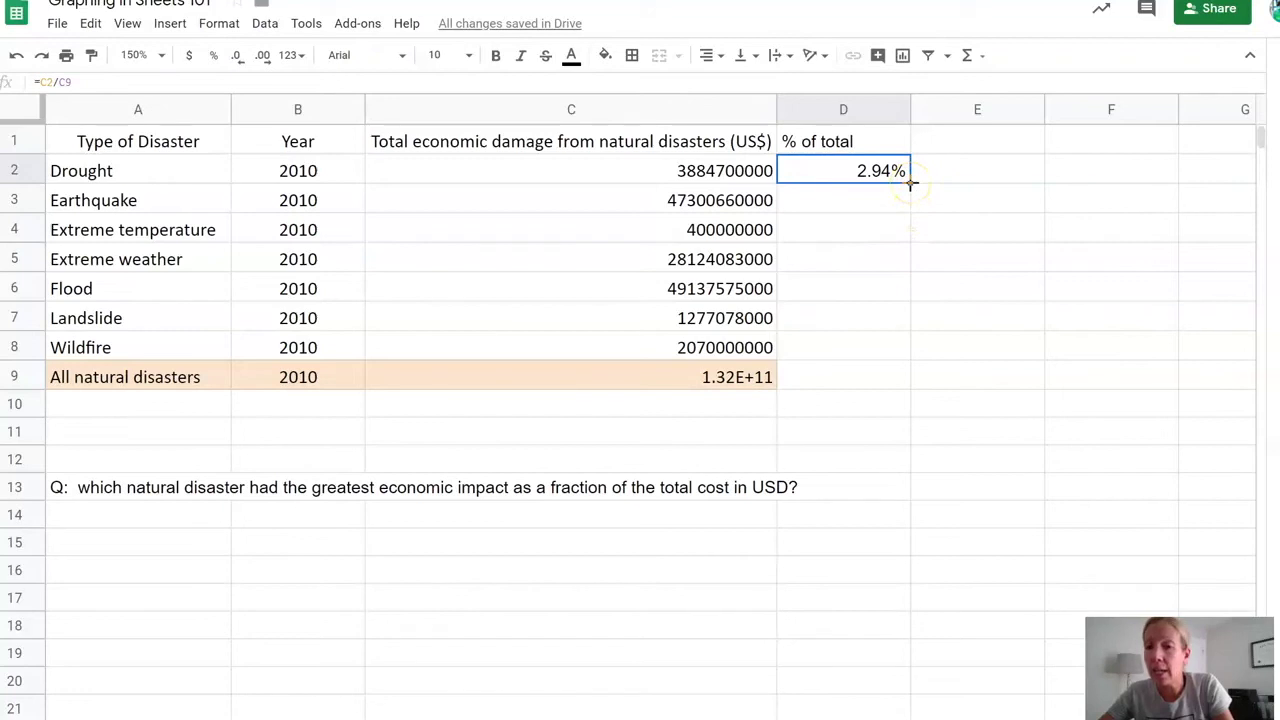
drag(911, 183, 904, 354)
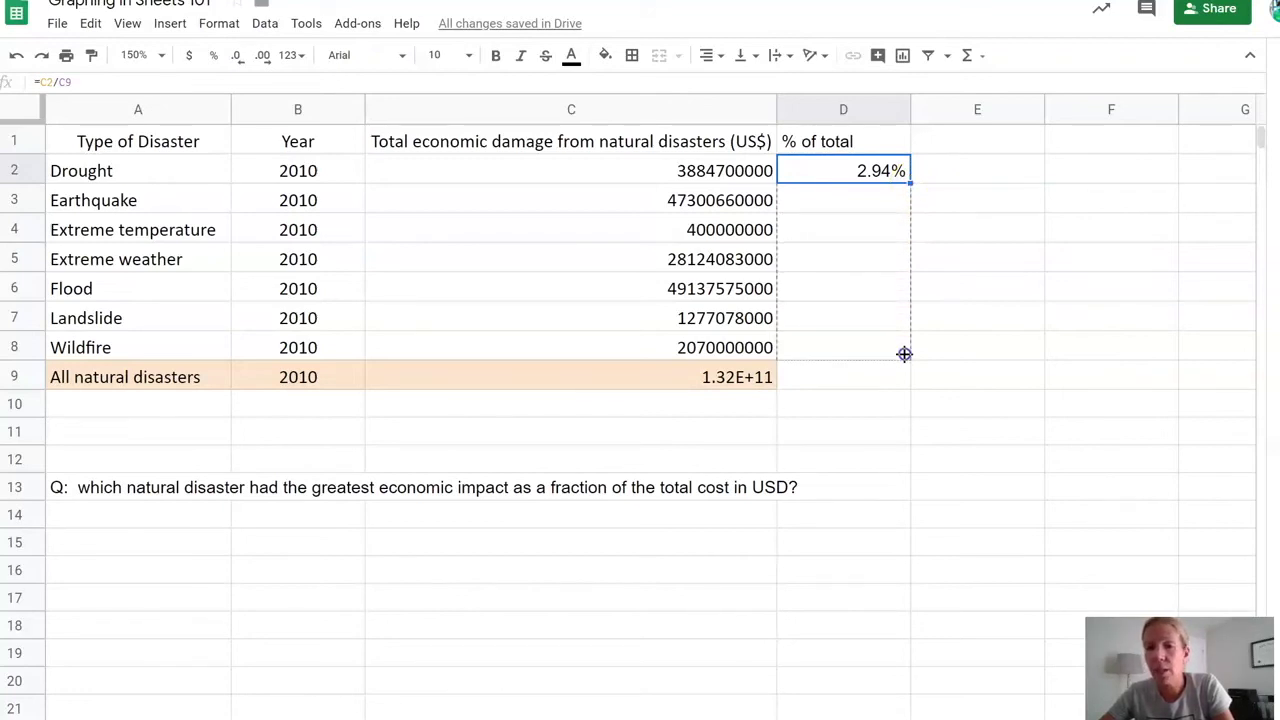
drag(904, 354, 904, 355)
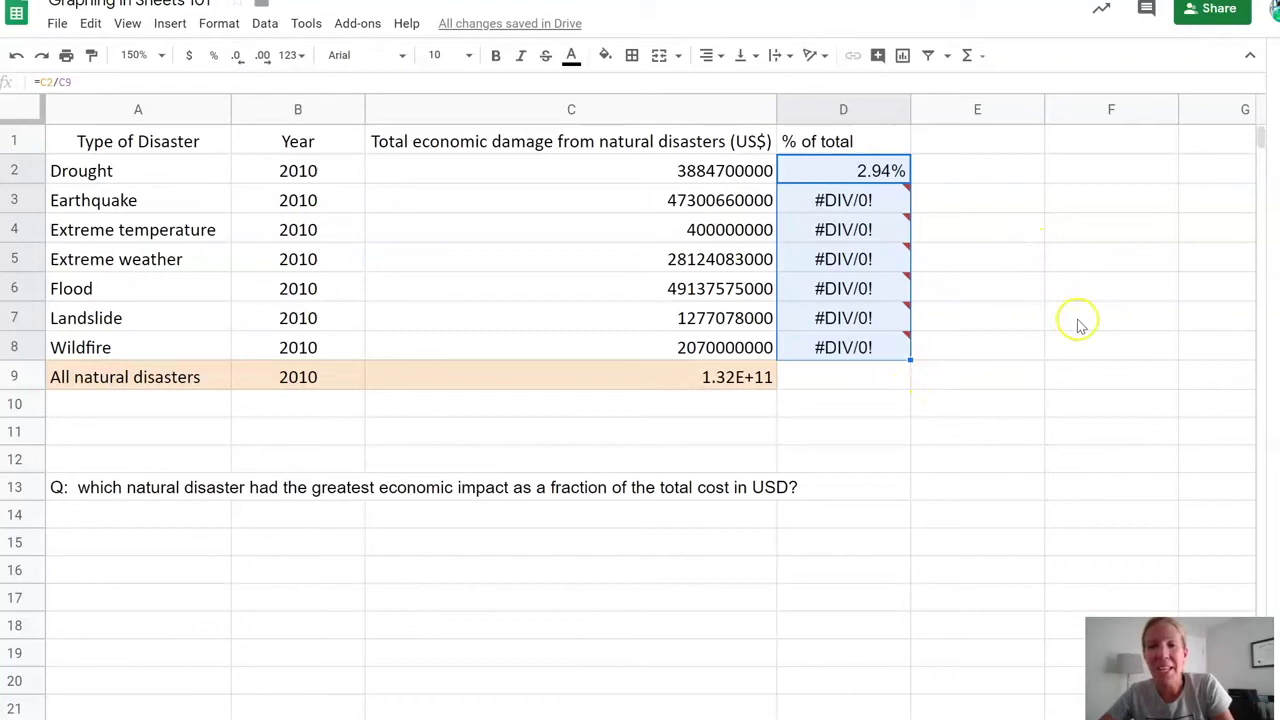
mouse_move(829, 200)
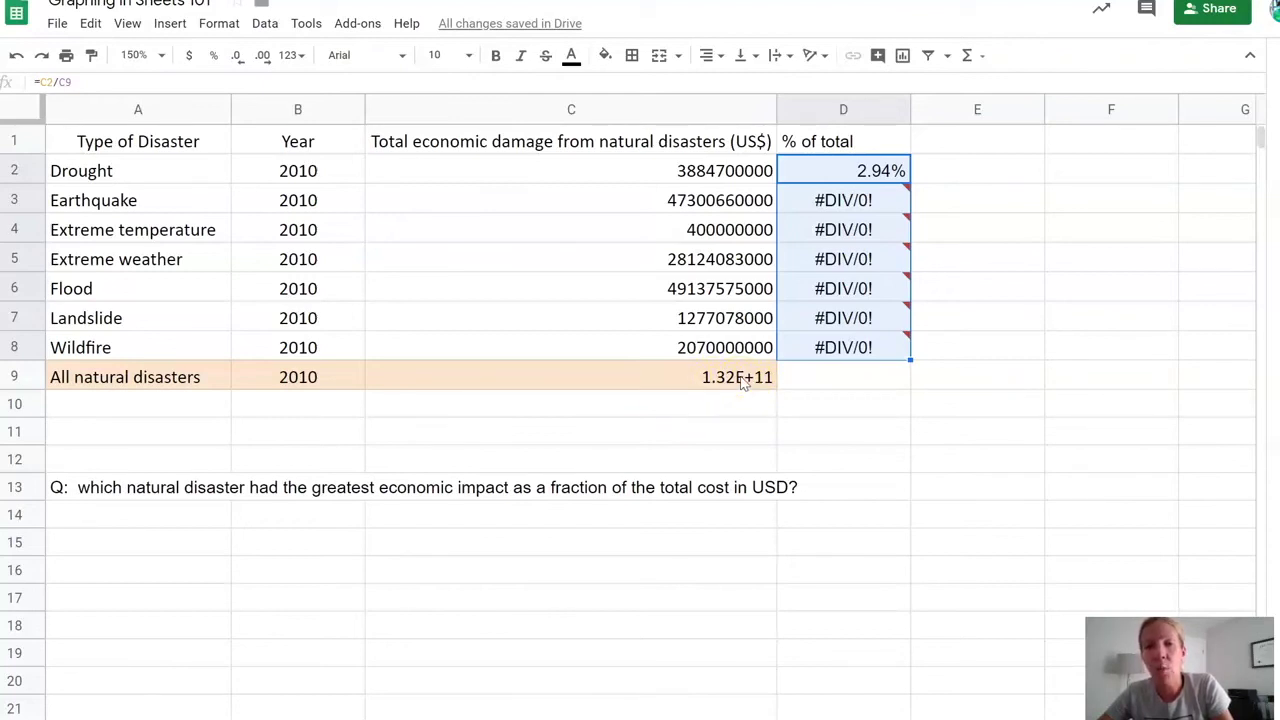
- Make the divisor in cell D2 an absolute reference so that its formula reads =C2/$C$9
click(862, 172)
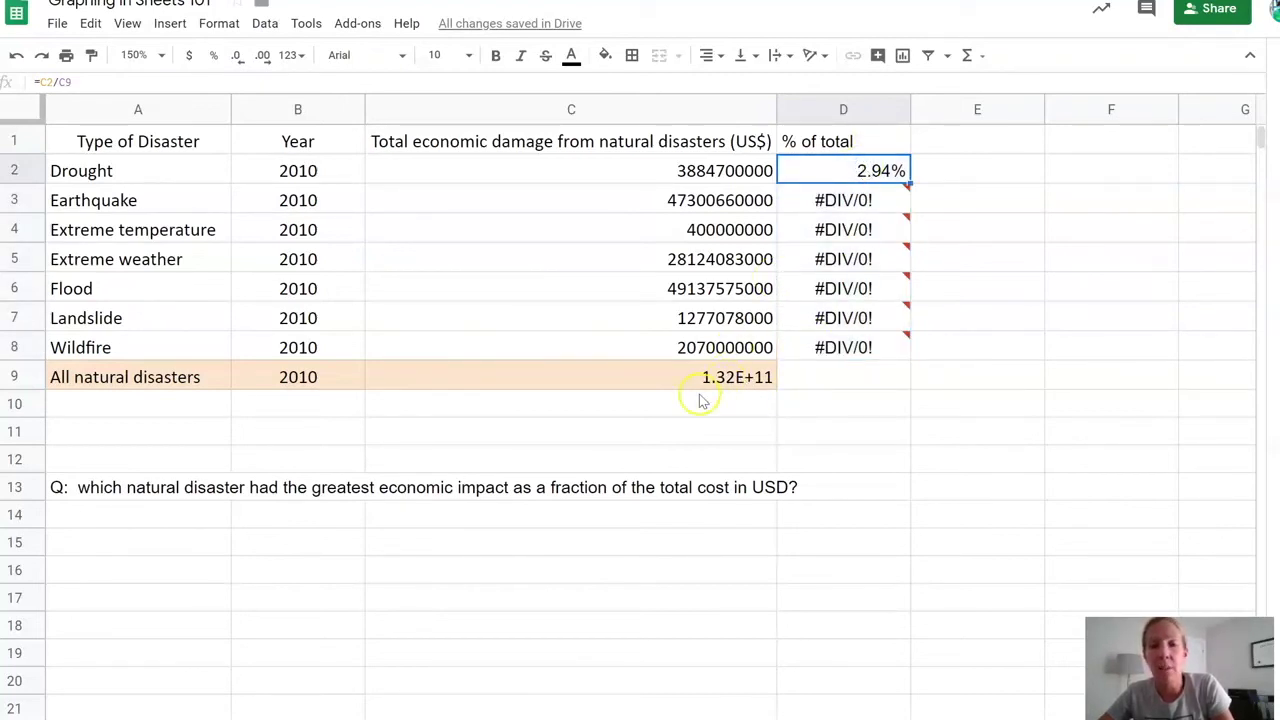
mouse_move(869, 203)
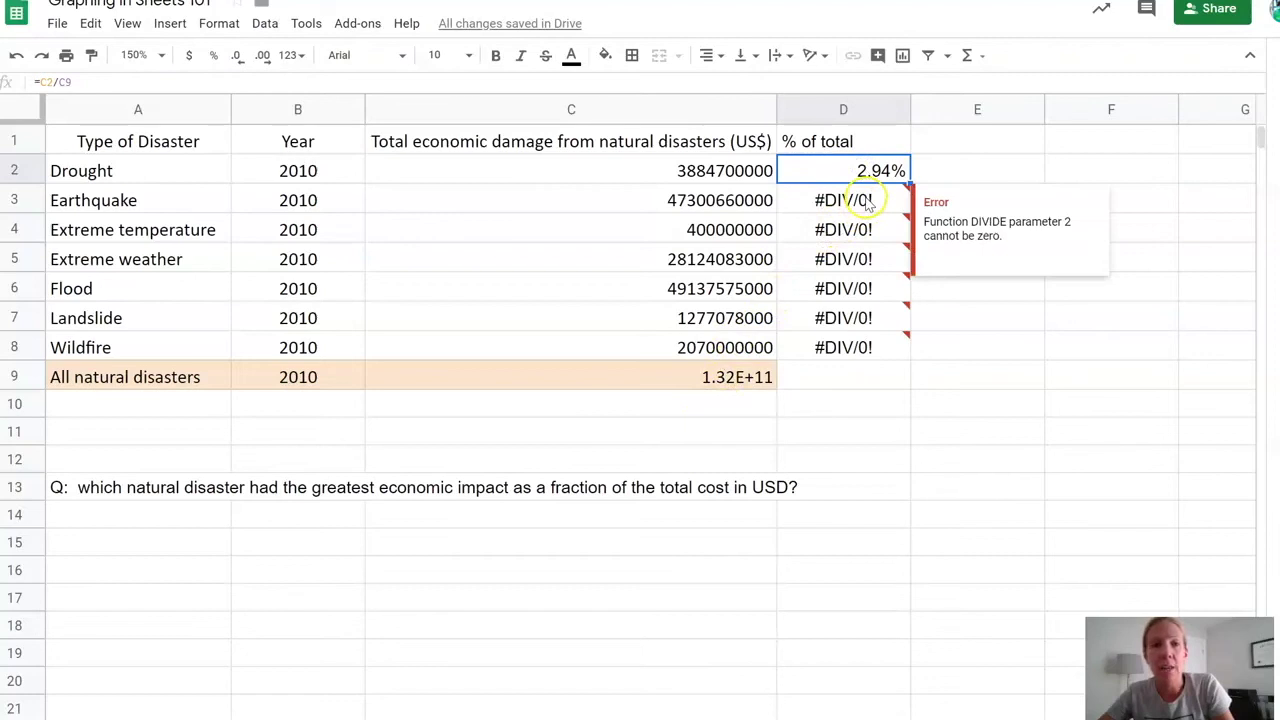
mouse_move(877, 226)
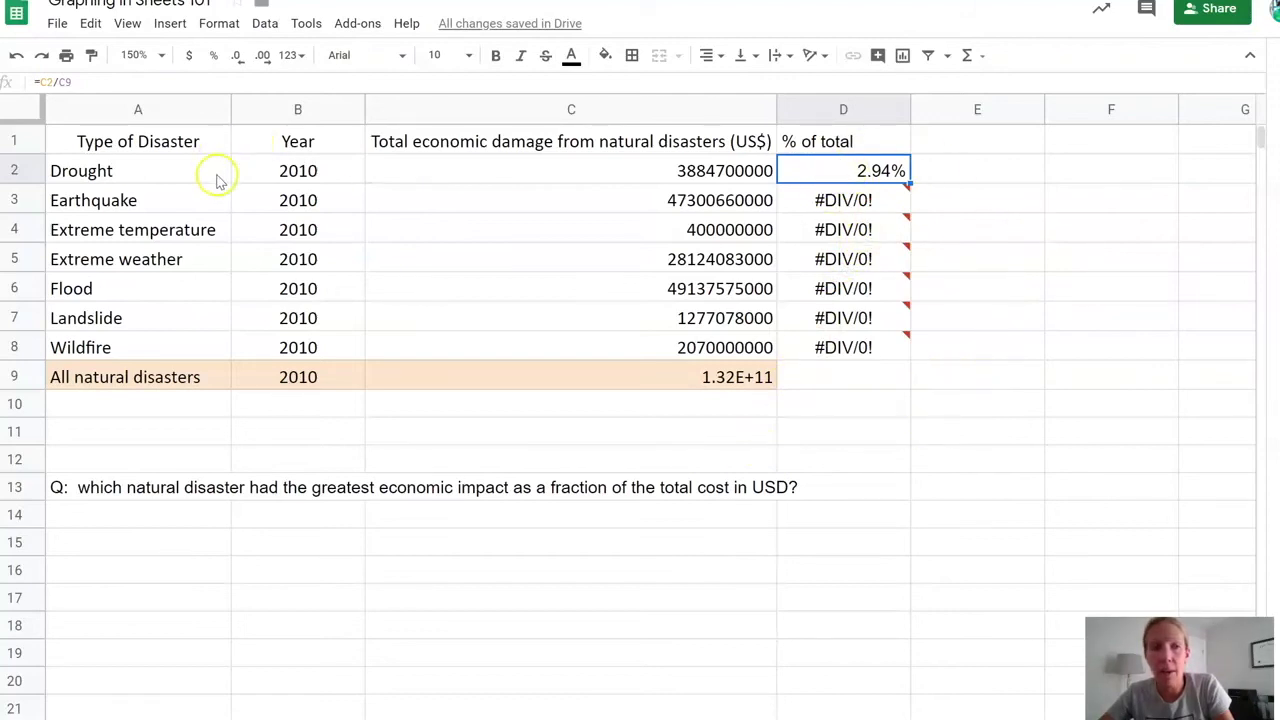
click(64, 82)
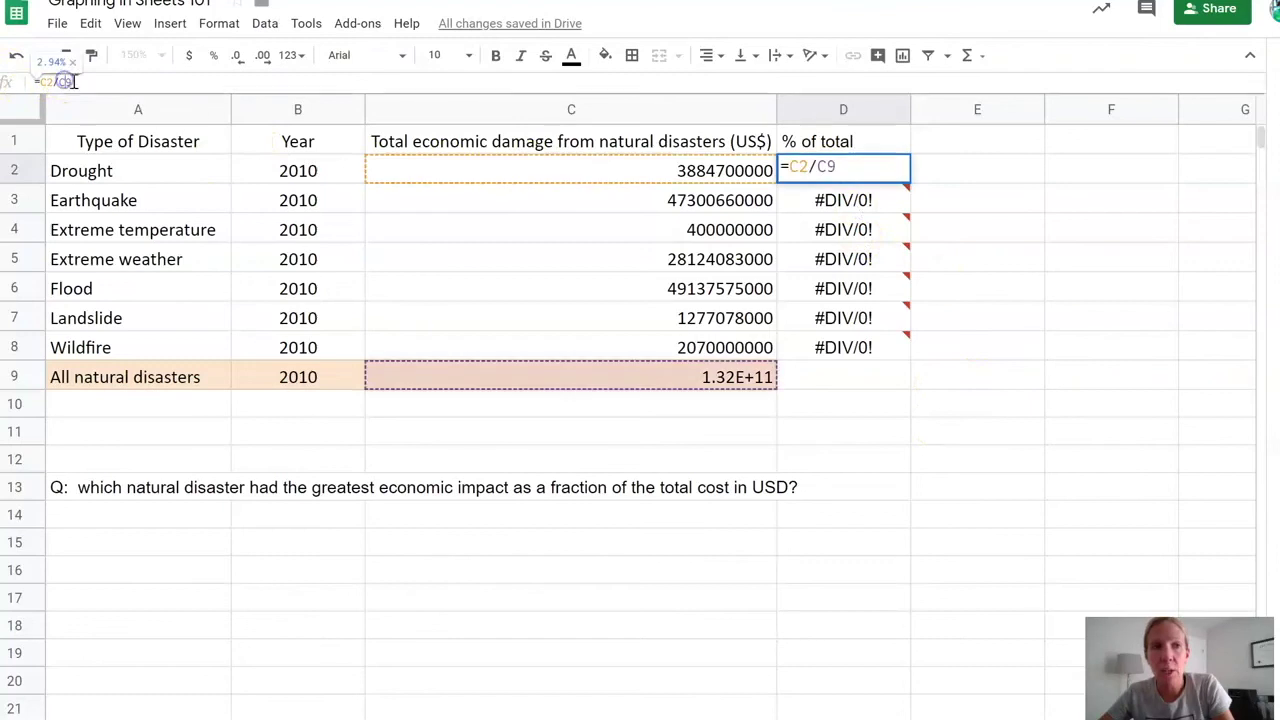
click(818, 168)
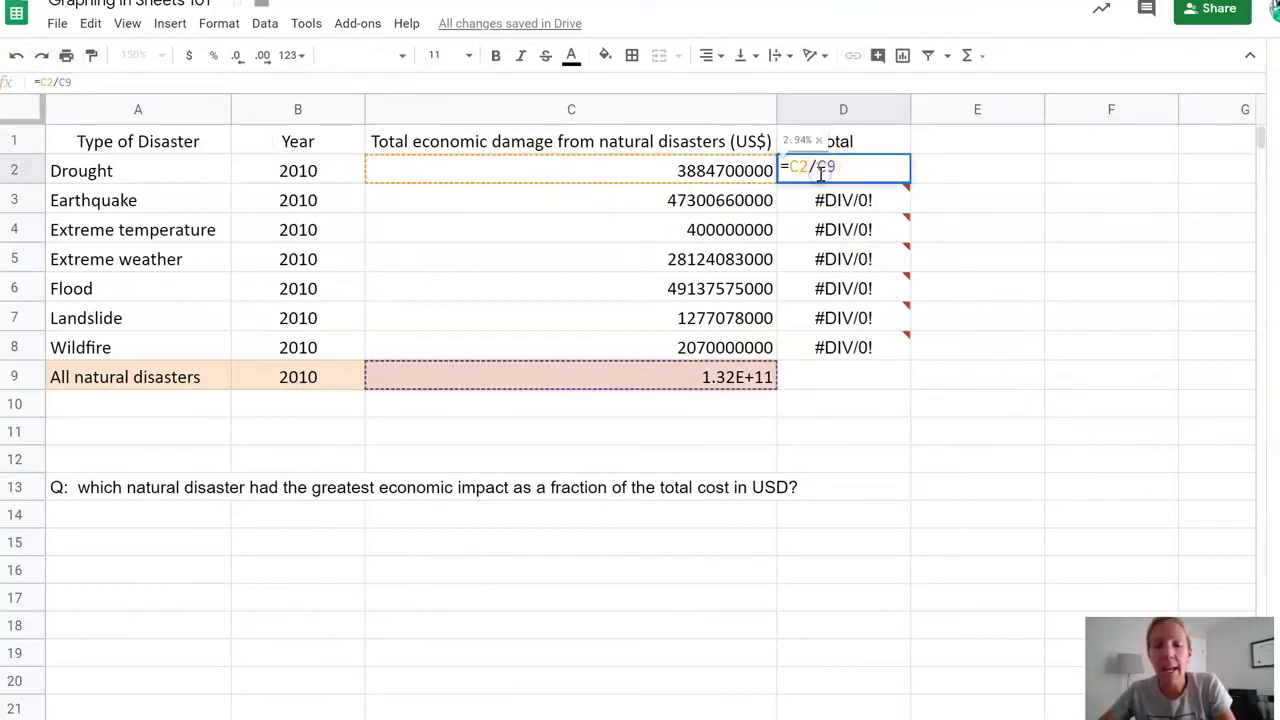
text($C)
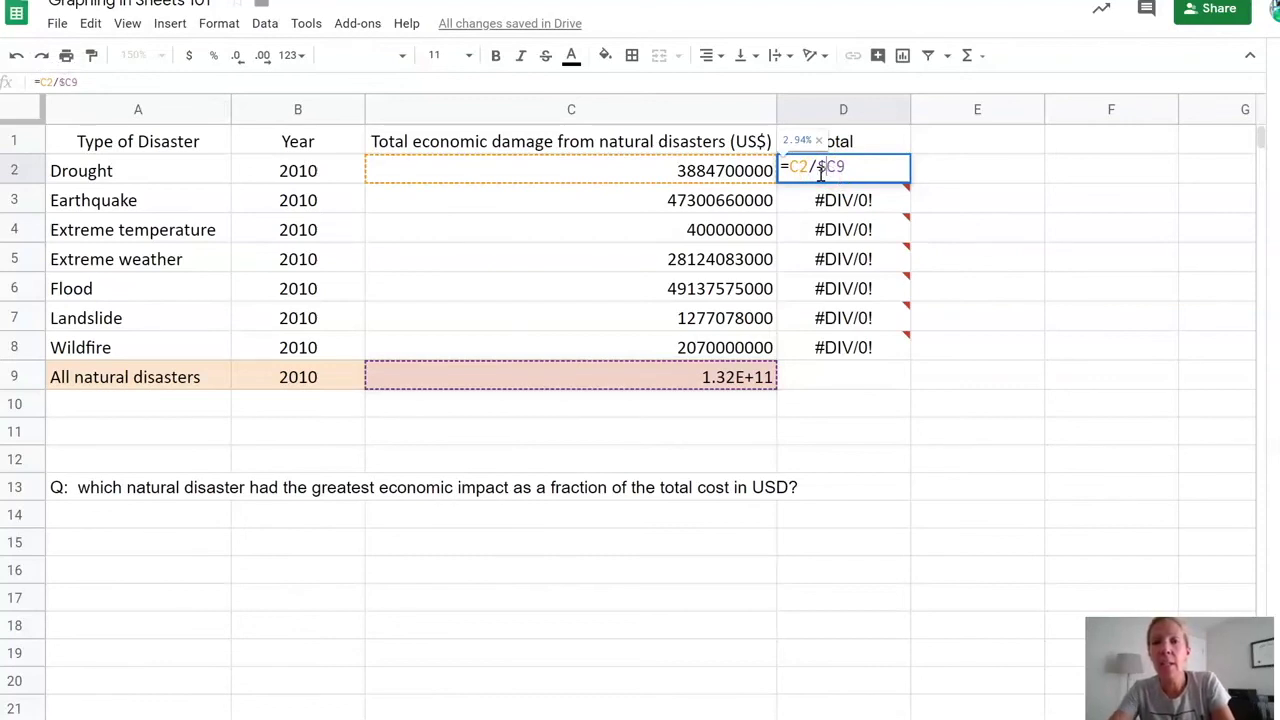
text($)
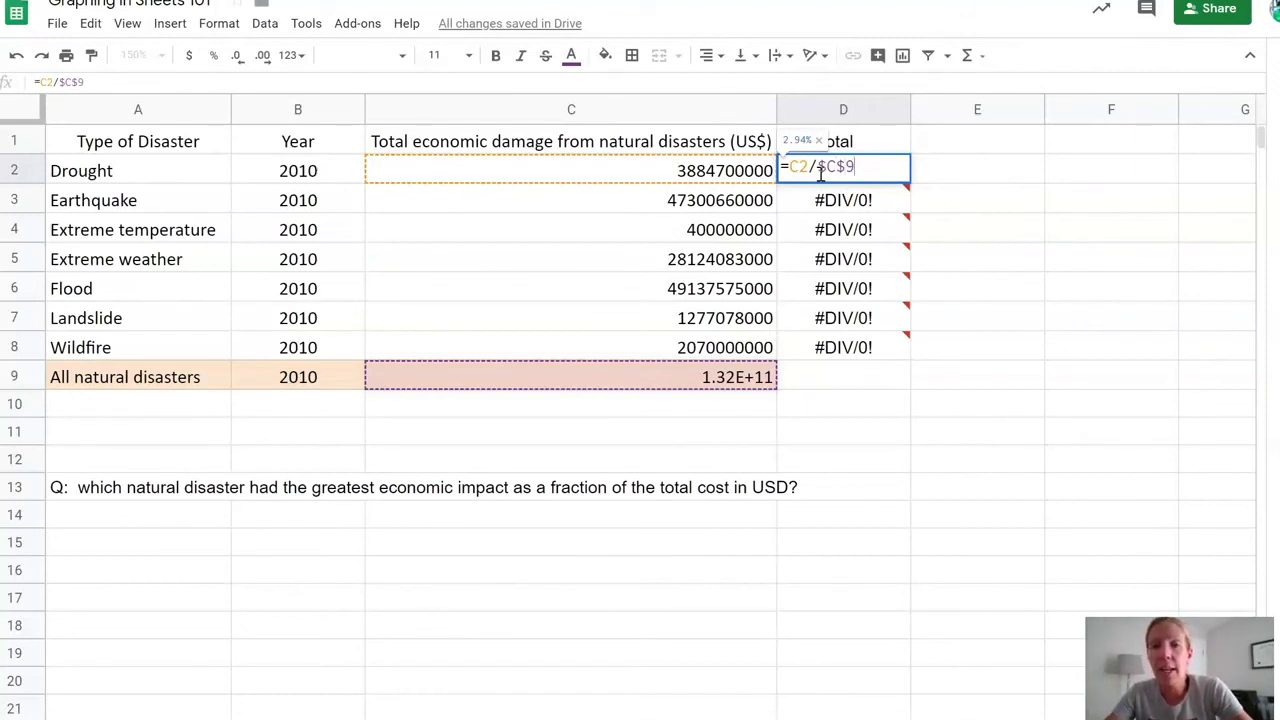
key(Return)
- Copy the corrected percentage formula from cell D2 down through the Wildfire row, D8
click(820, 176)
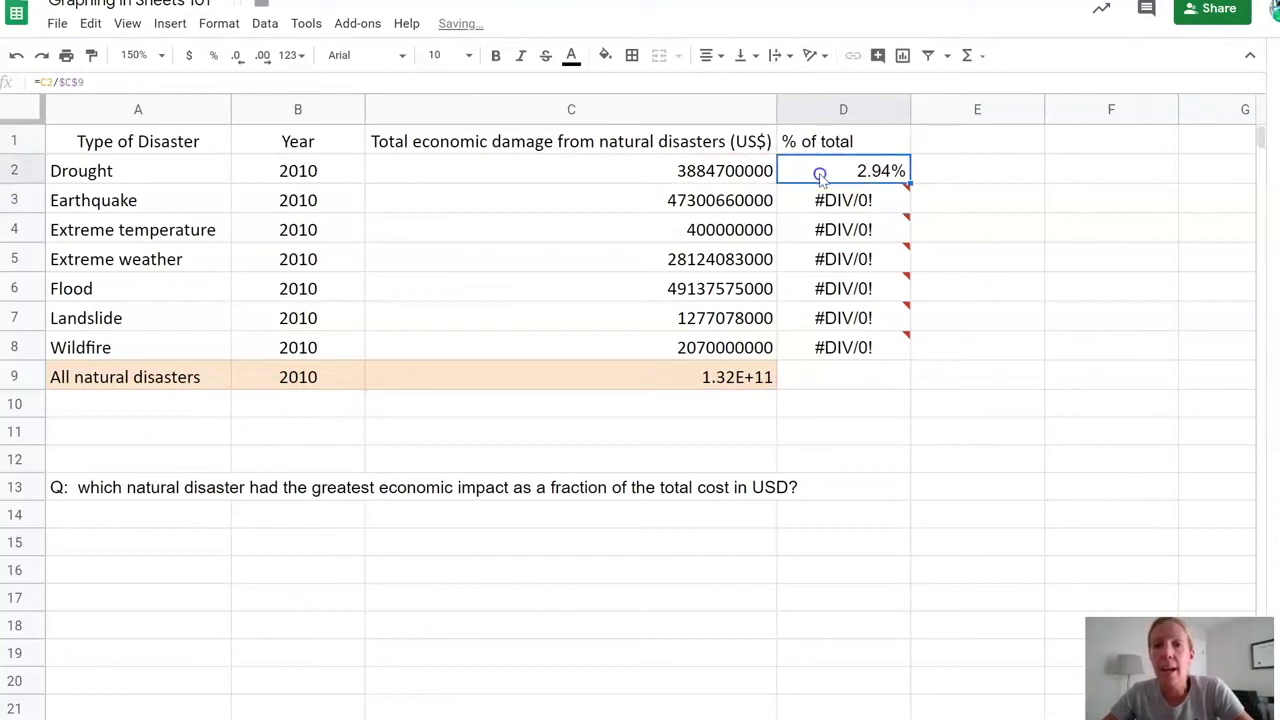
drag(908, 183, 899, 347)
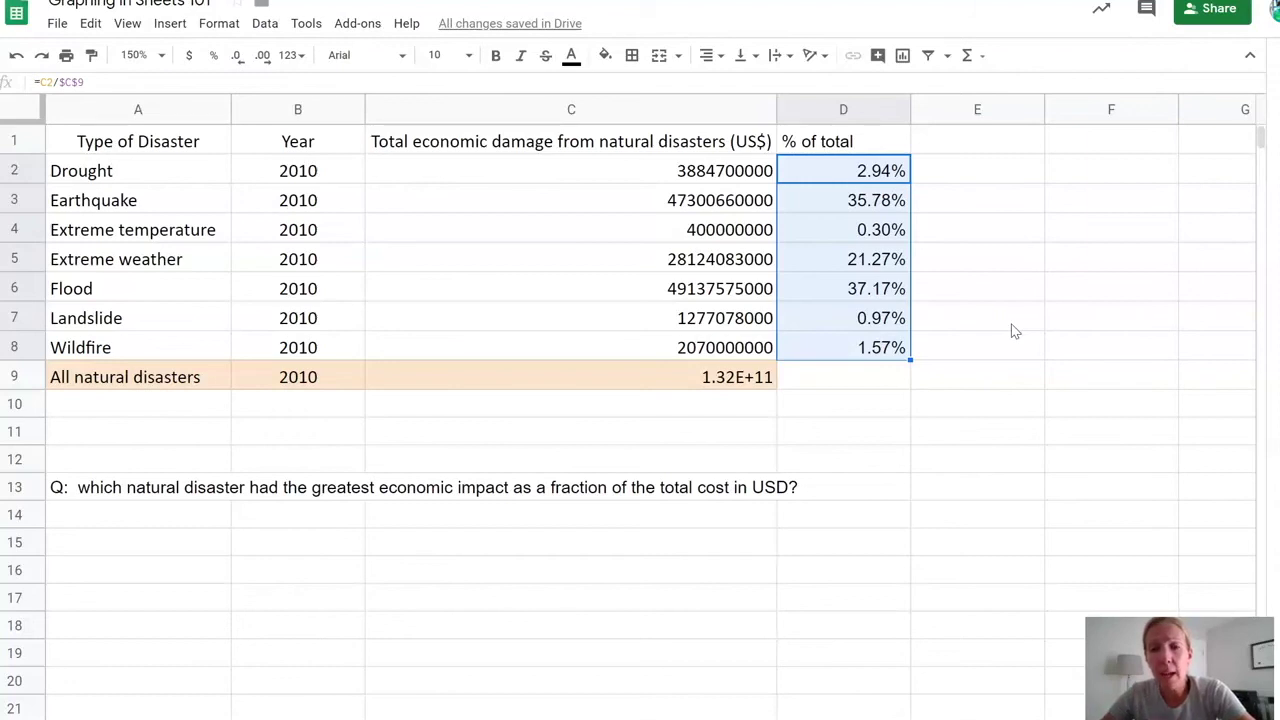
click(857, 205)
click(950, 200)
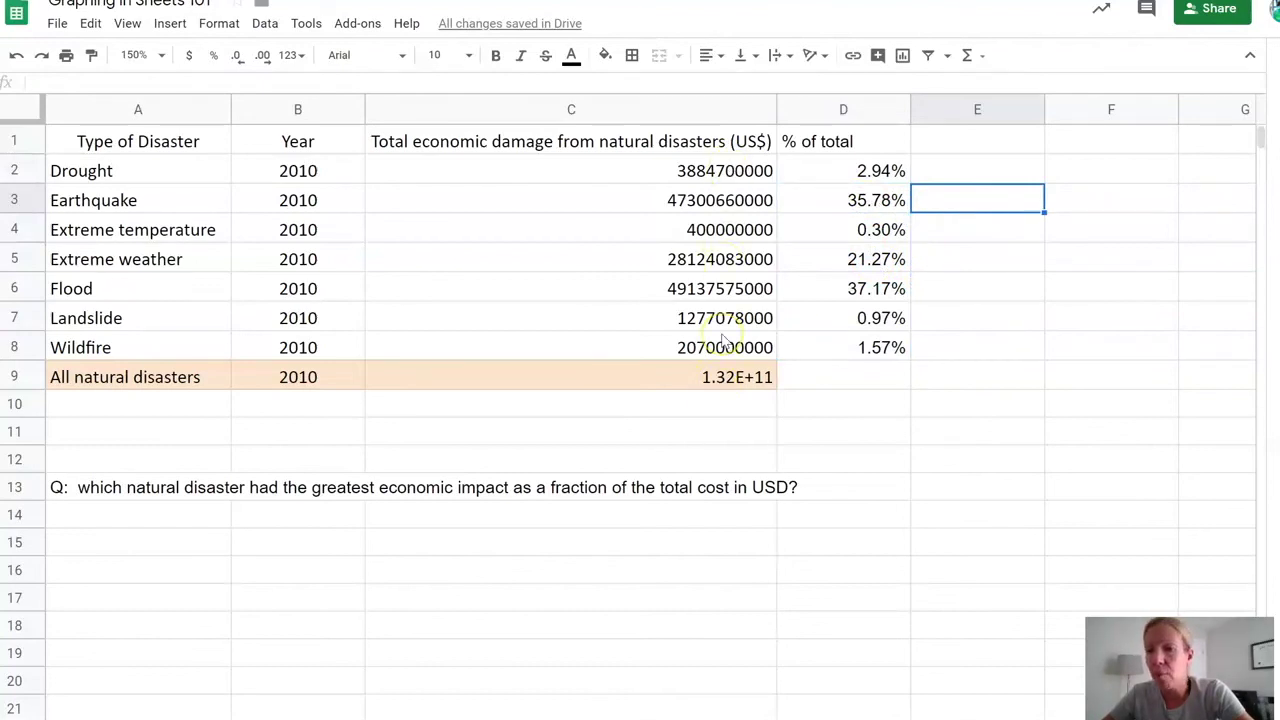
- Total the percentages in the All natural disasters row by entering =sum(D2:D8) in cell D9
click(855, 380)
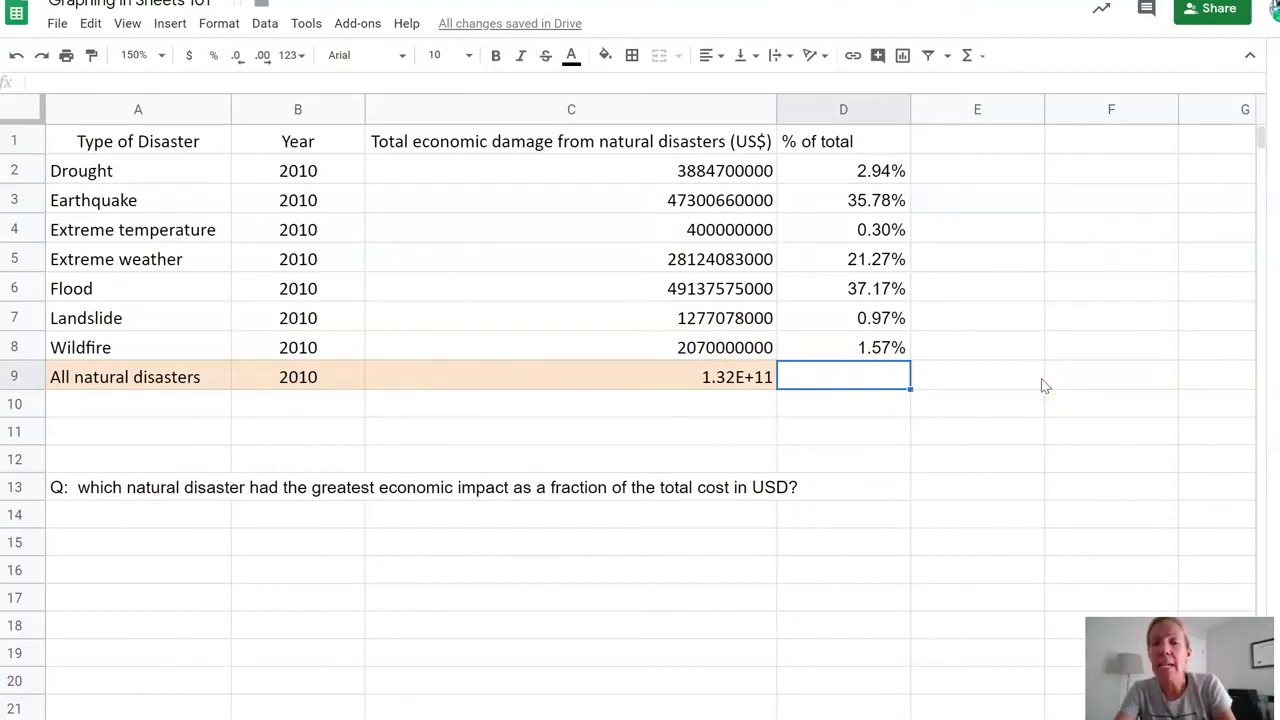
text(=sum)
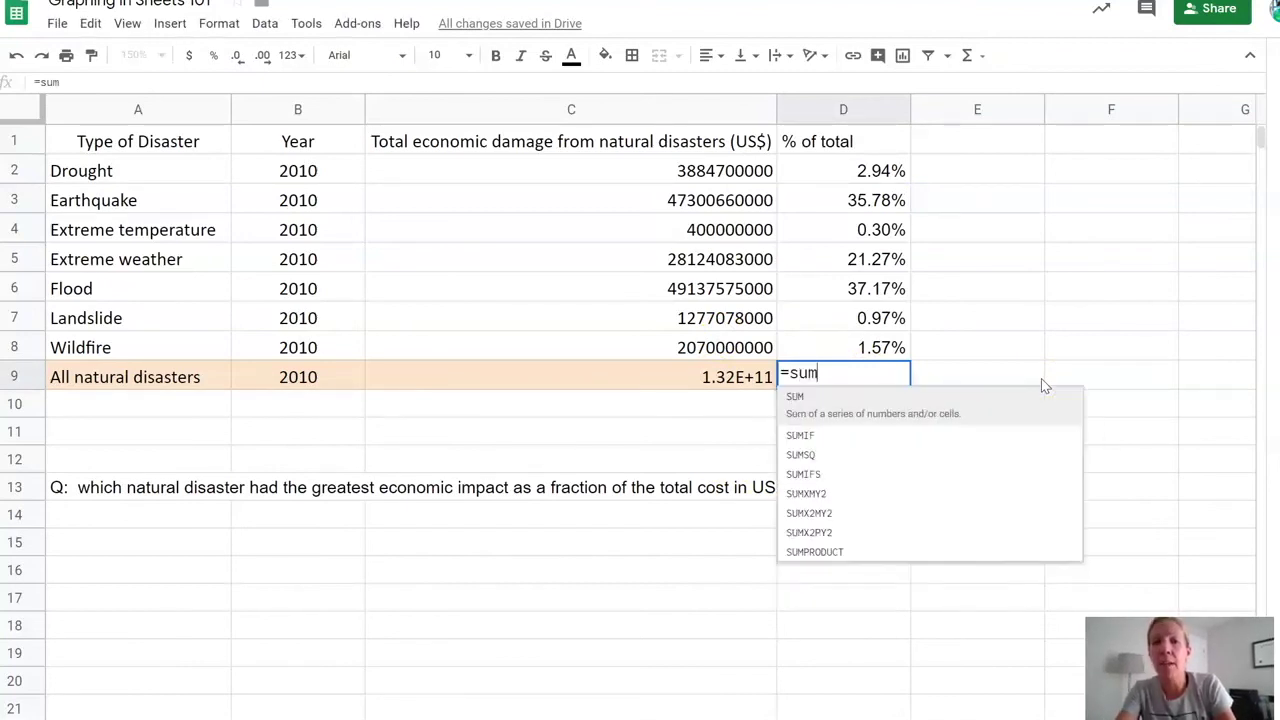
text(()
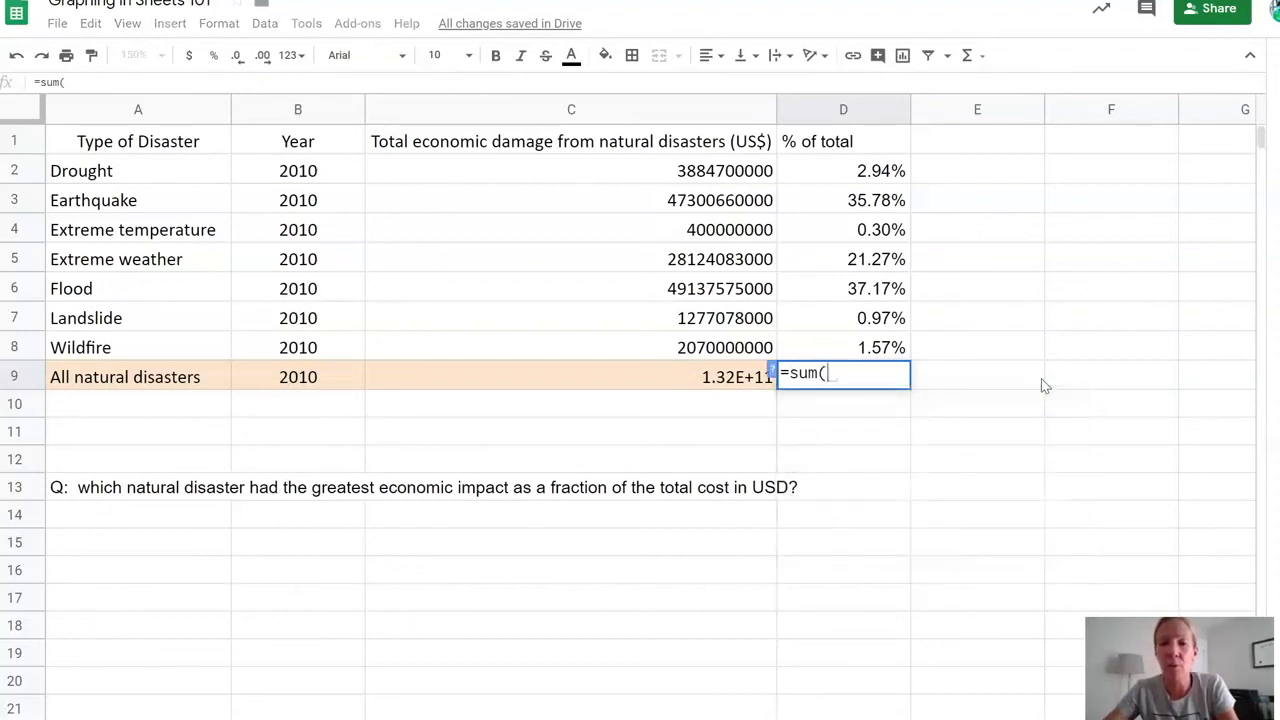
drag(840, 185, 870, 342)
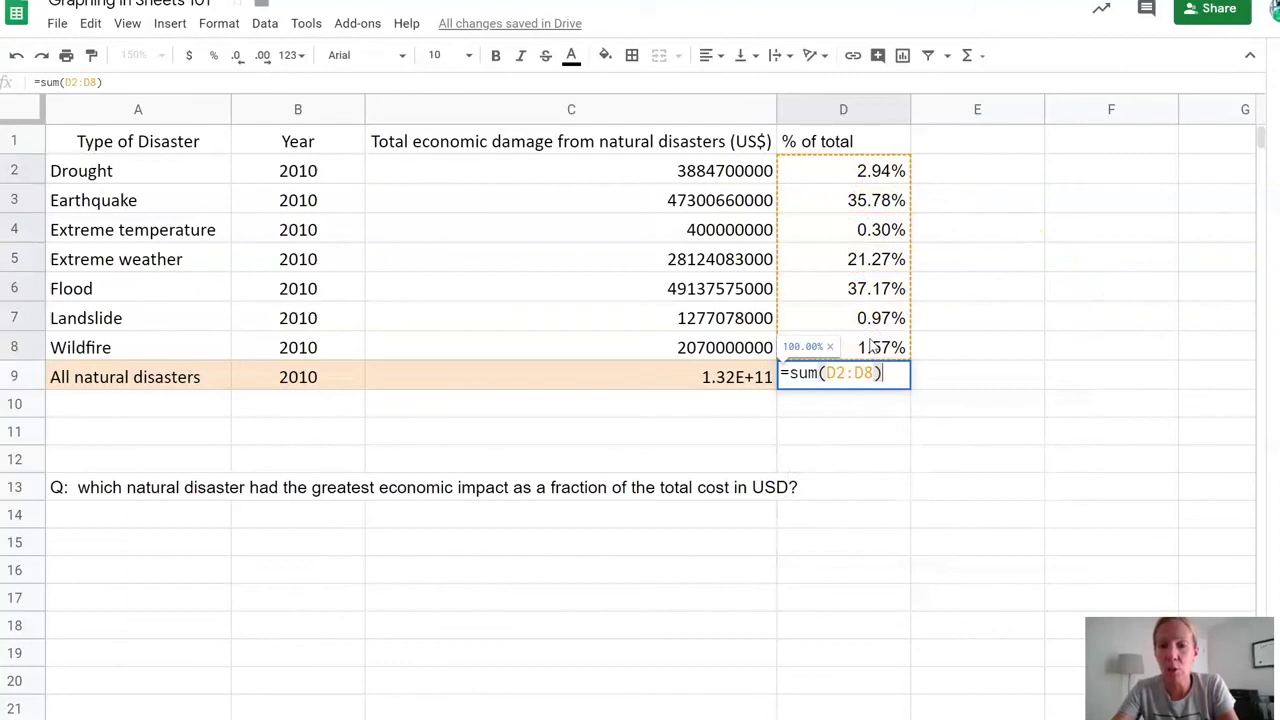
text())
key(Return)
click(855, 374)
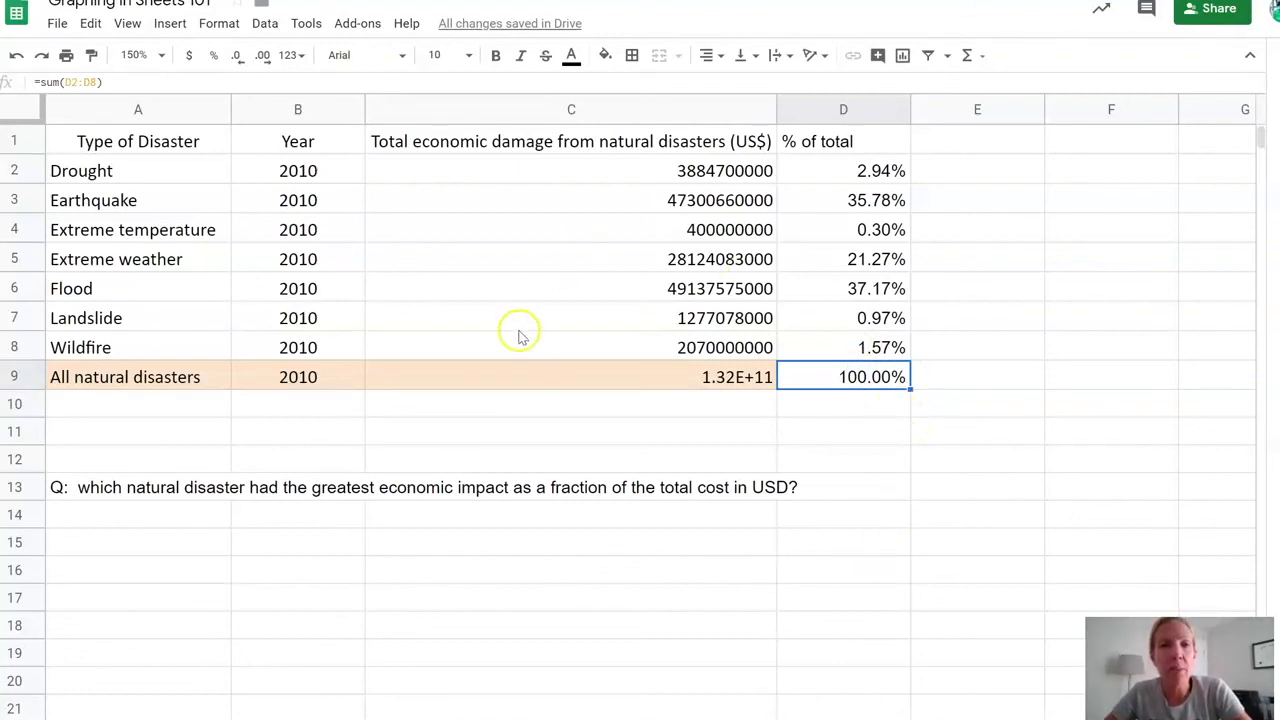
- Insert a chart from the data in A1:D8 and change its type to a pie chart
click(887, 463)
drag(190, 141, 840, 347)
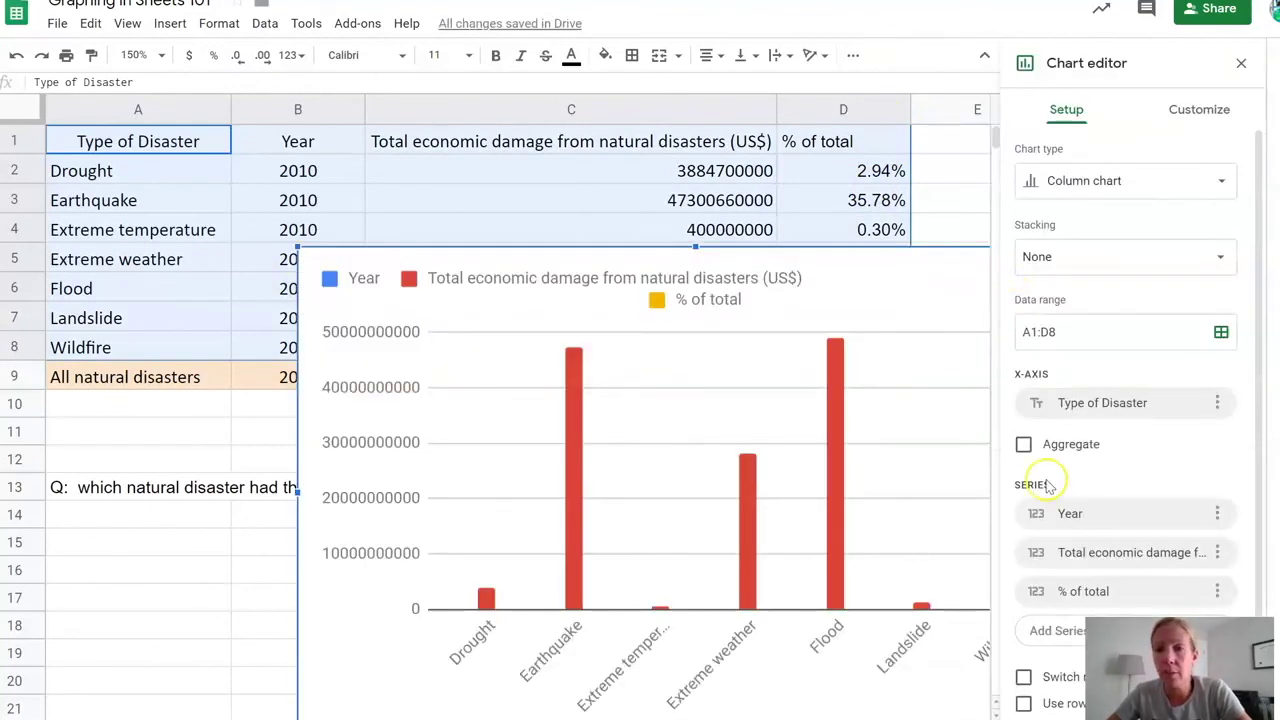
click(1213, 186)
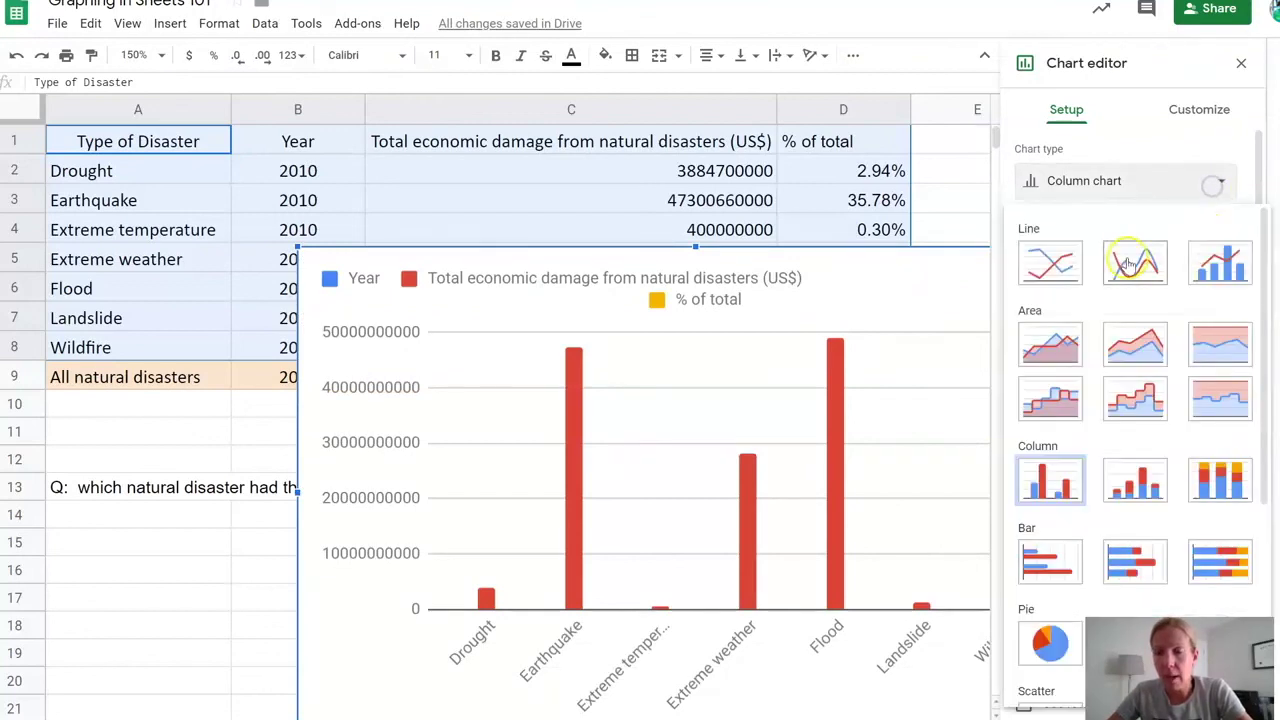
click(1050, 648)
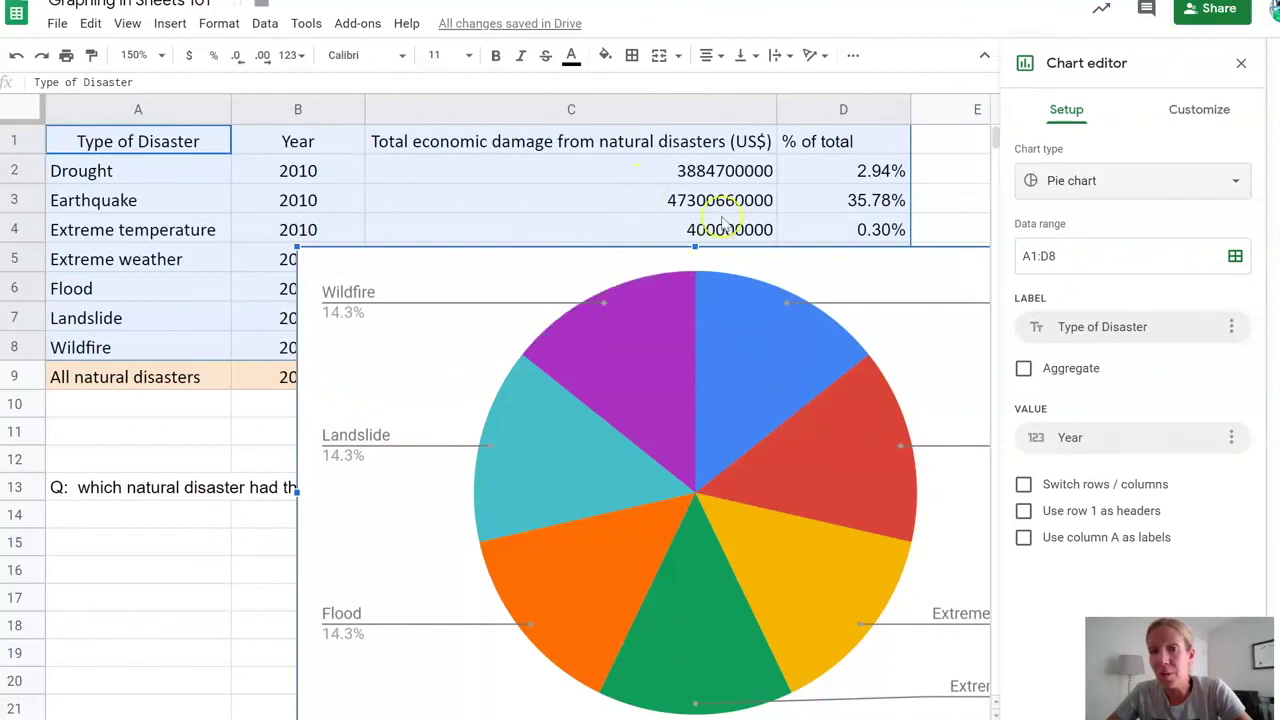
- Shrink the pie chart and move it just below the disaster rows so that the data in rows 1 to 8 is uncovered
mouse_move(829, 623)
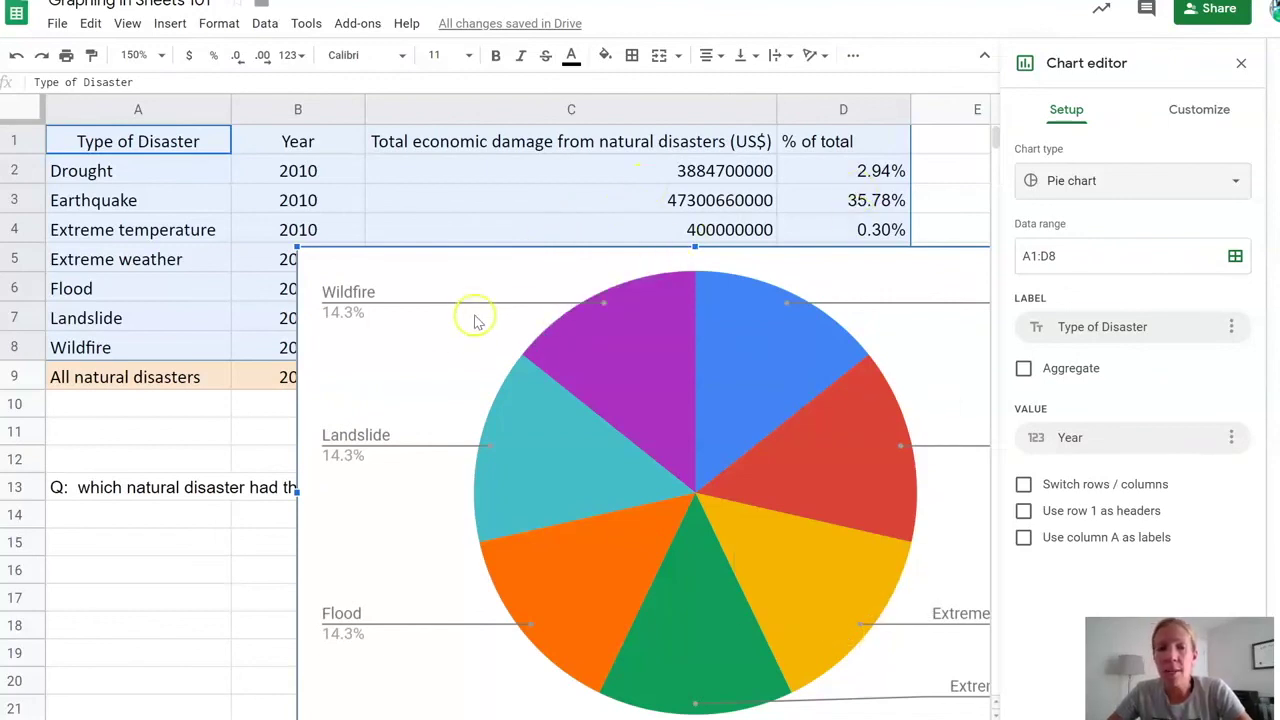
drag(299, 244, 548, 402)
drag(660, 430, 376, 392)
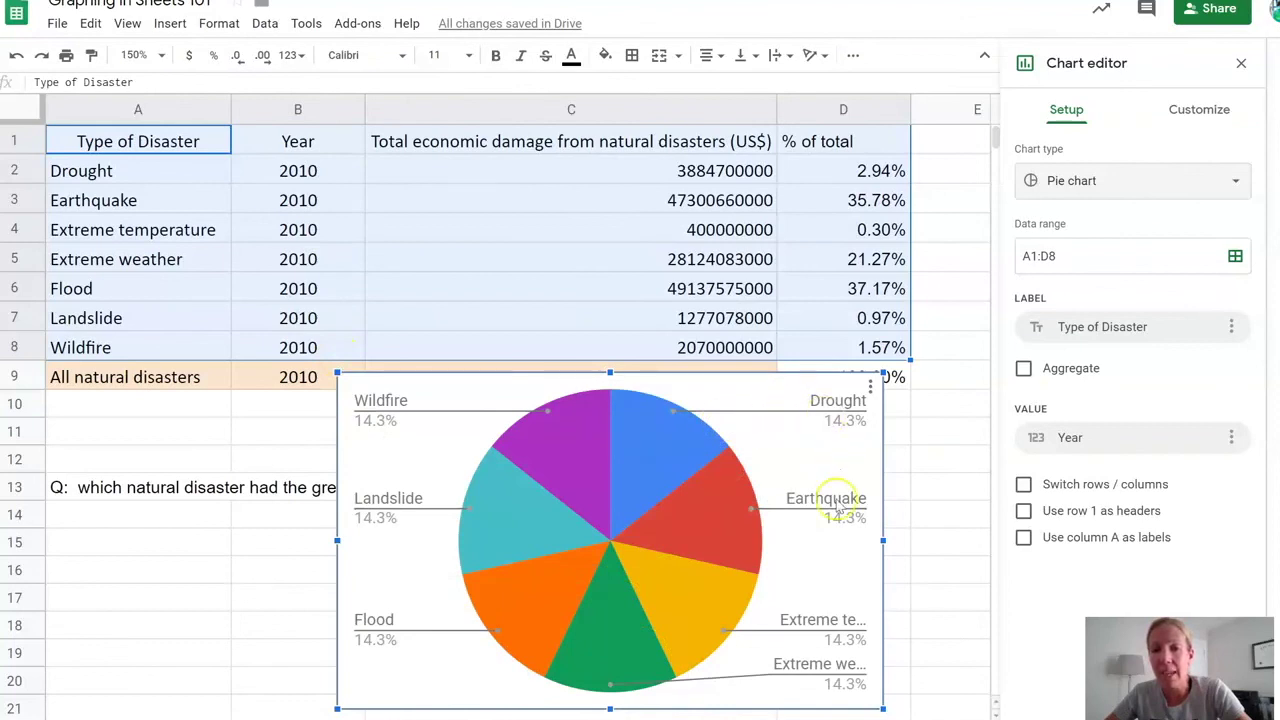
- Replace the pie chart's Year value series with the % of total percentages in range D2:D8
click(1232, 442)
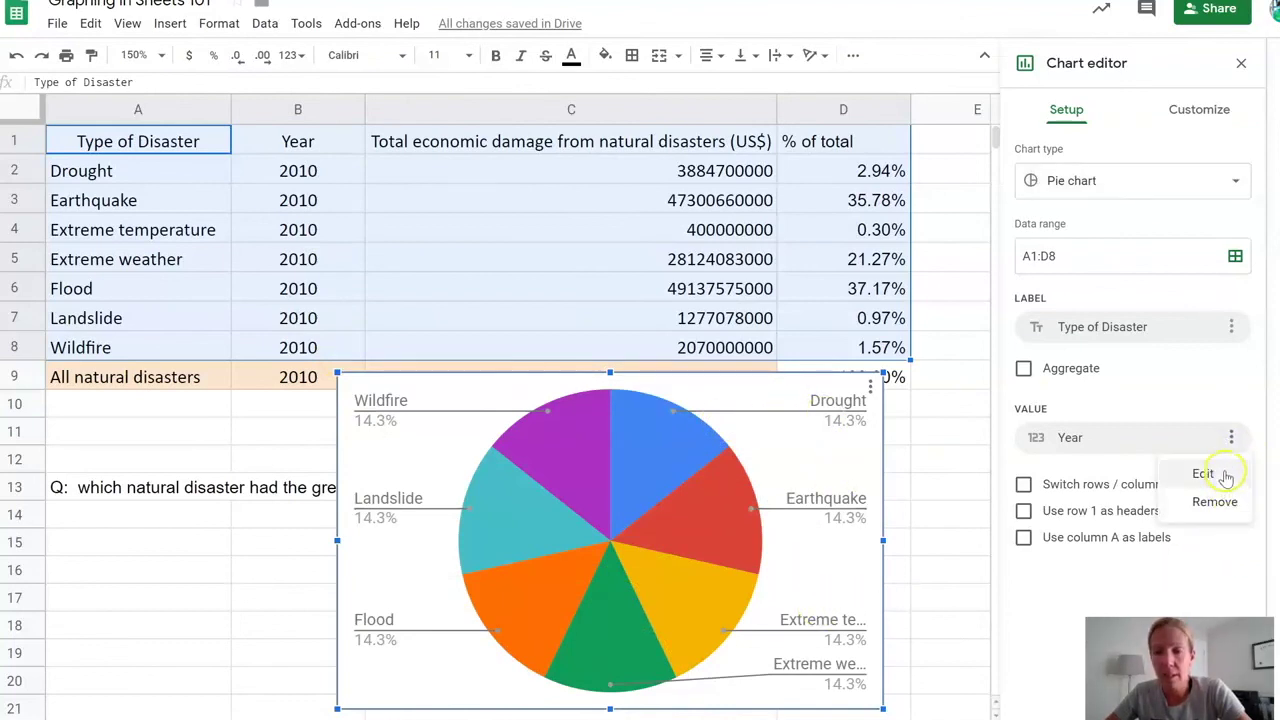
click(1222, 474)
click(570, 367)
key(BackSpace)
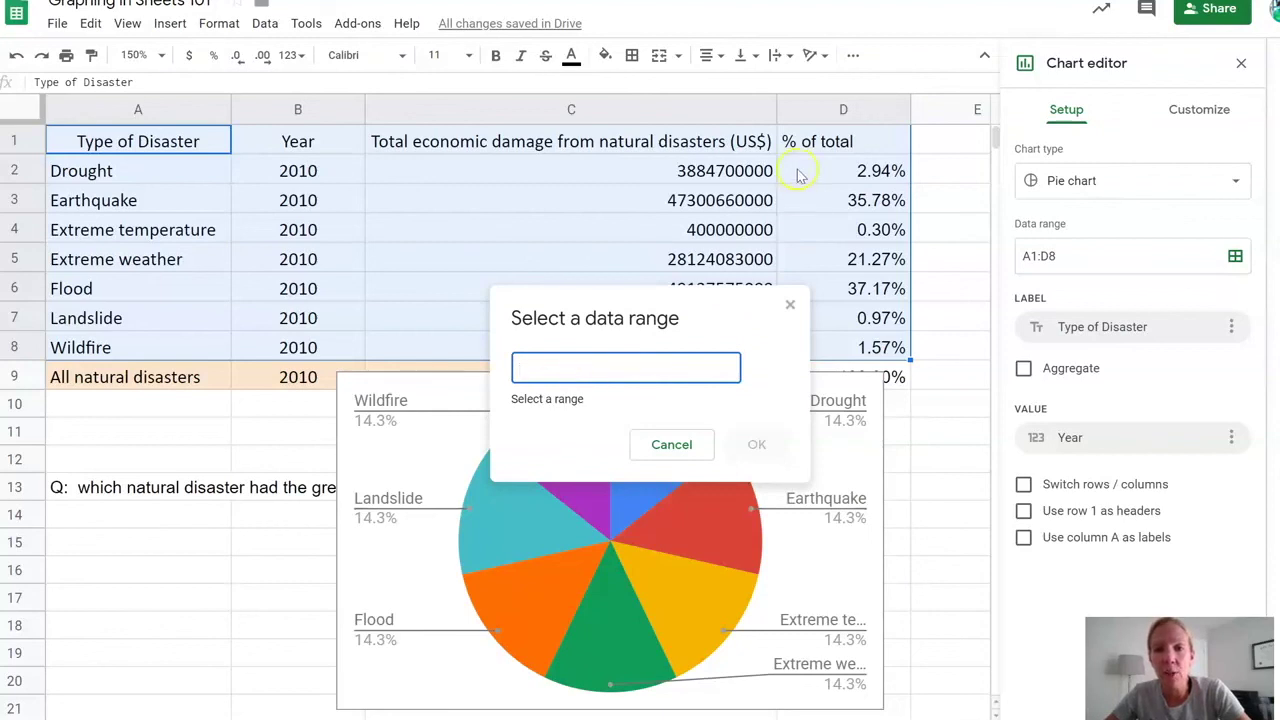
drag(850, 172, 858, 358)
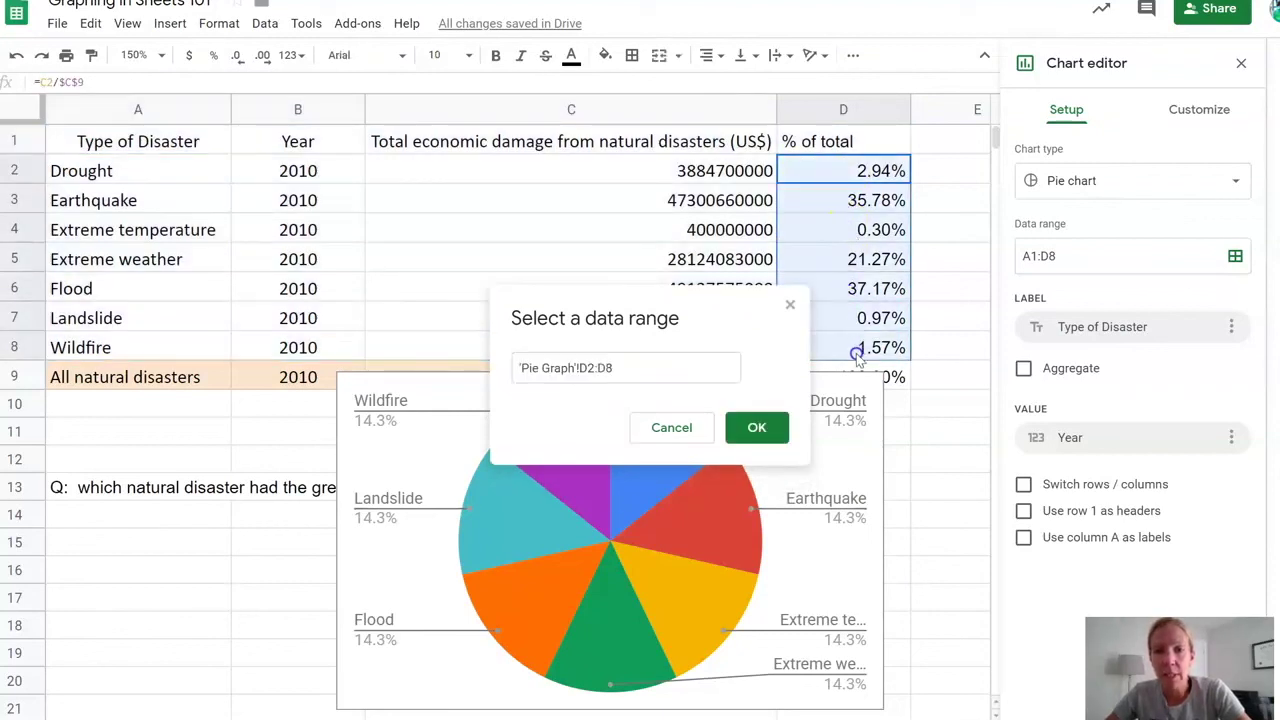
click(763, 429)
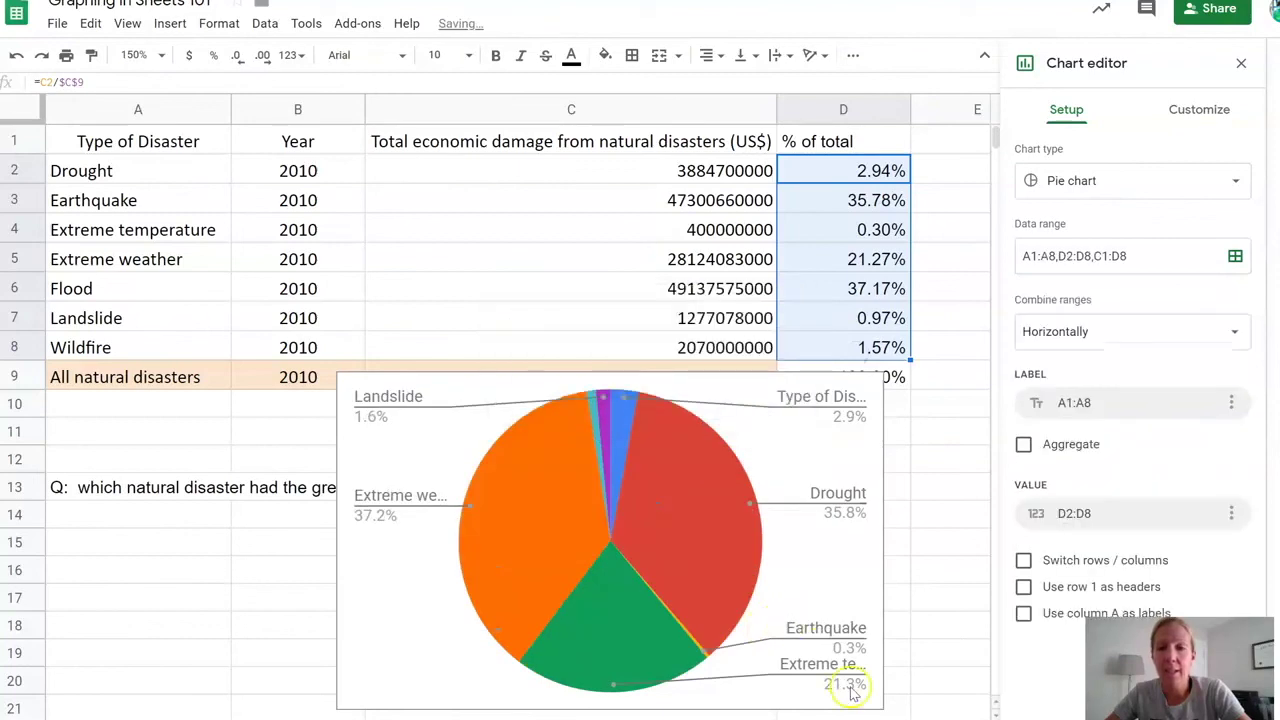